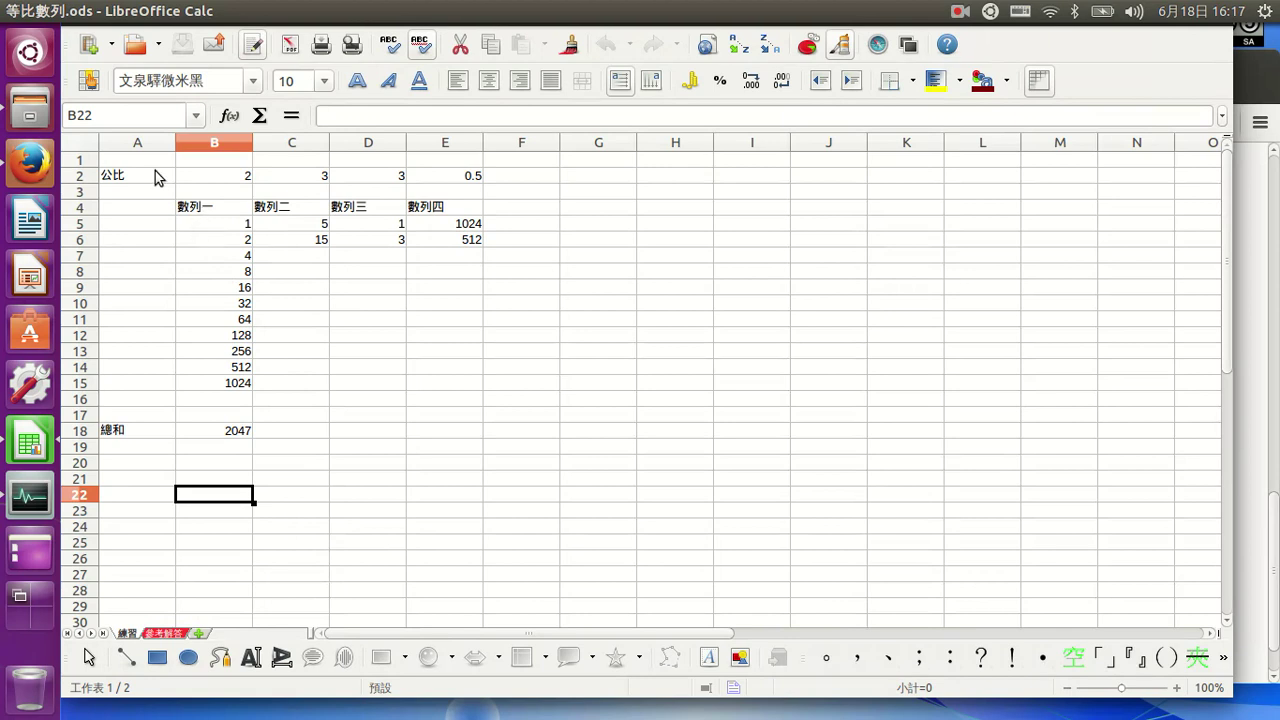
# Clear the existing 數列一 terms below the first one, in cells B6:B15.
pyautogui.click(226, 232)
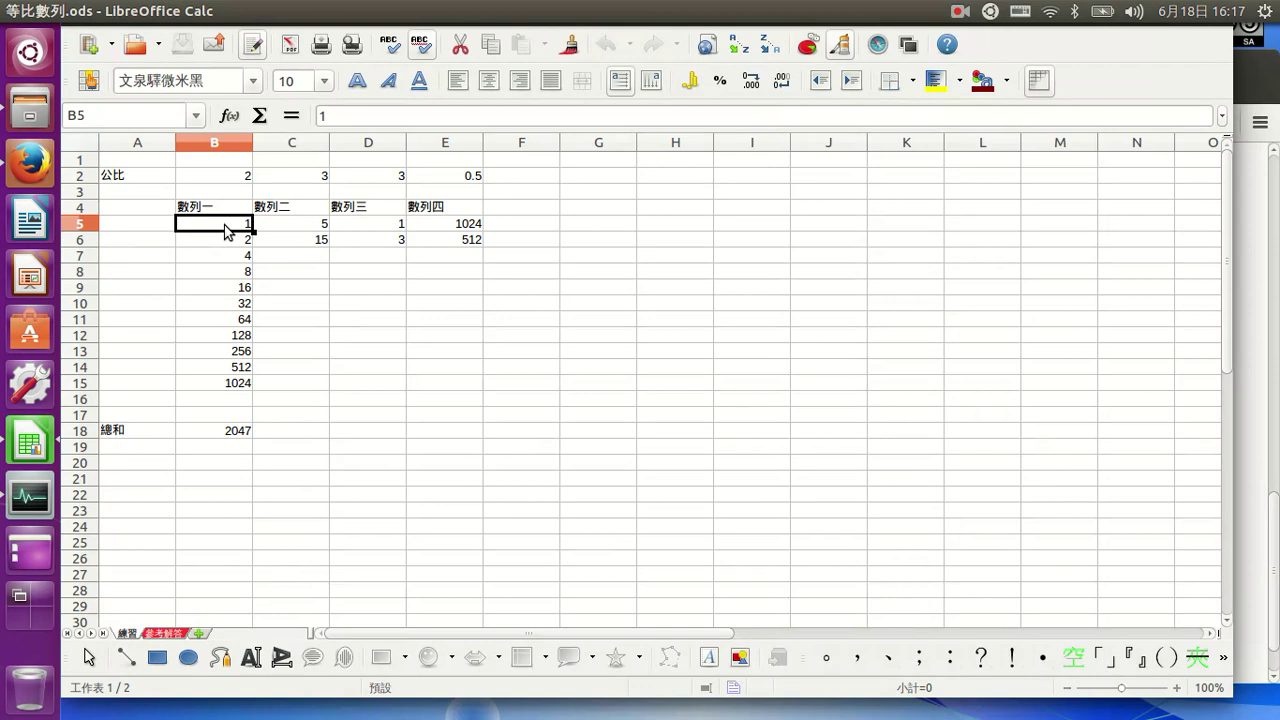
pyautogui.click(221, 243)
pyautogui.click(223, 222)
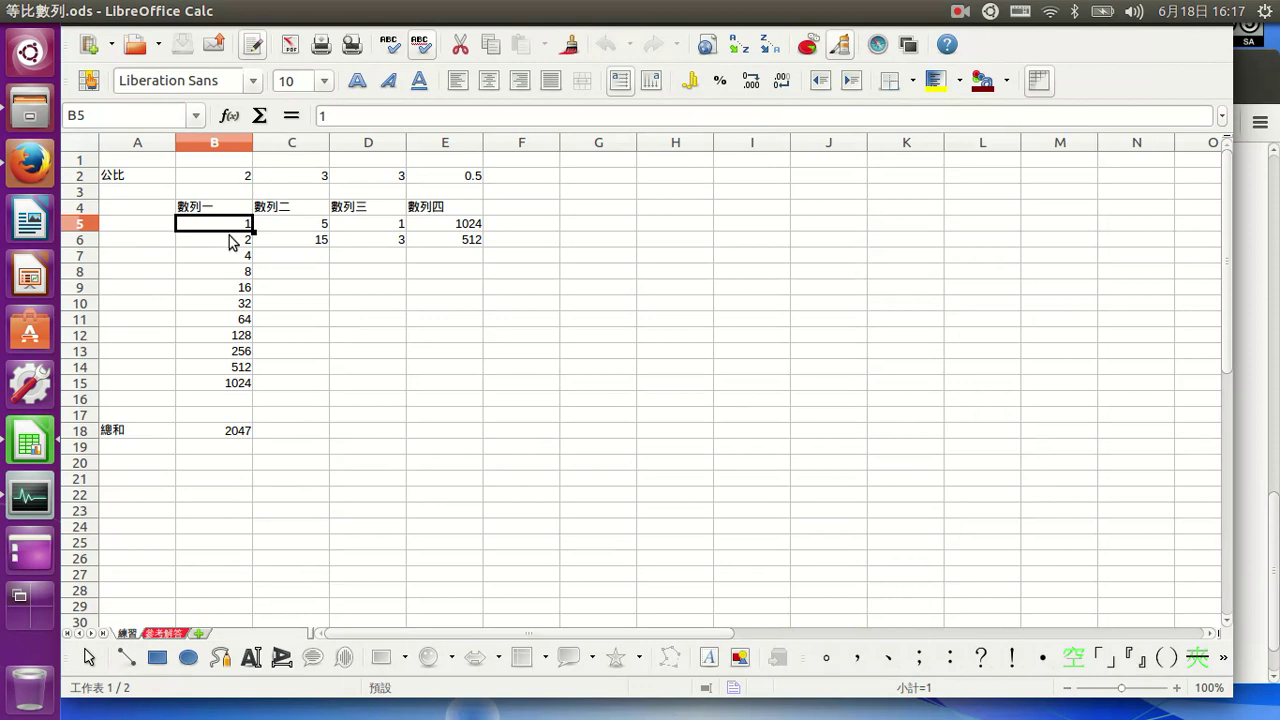
pyautogui.click(229, 242)
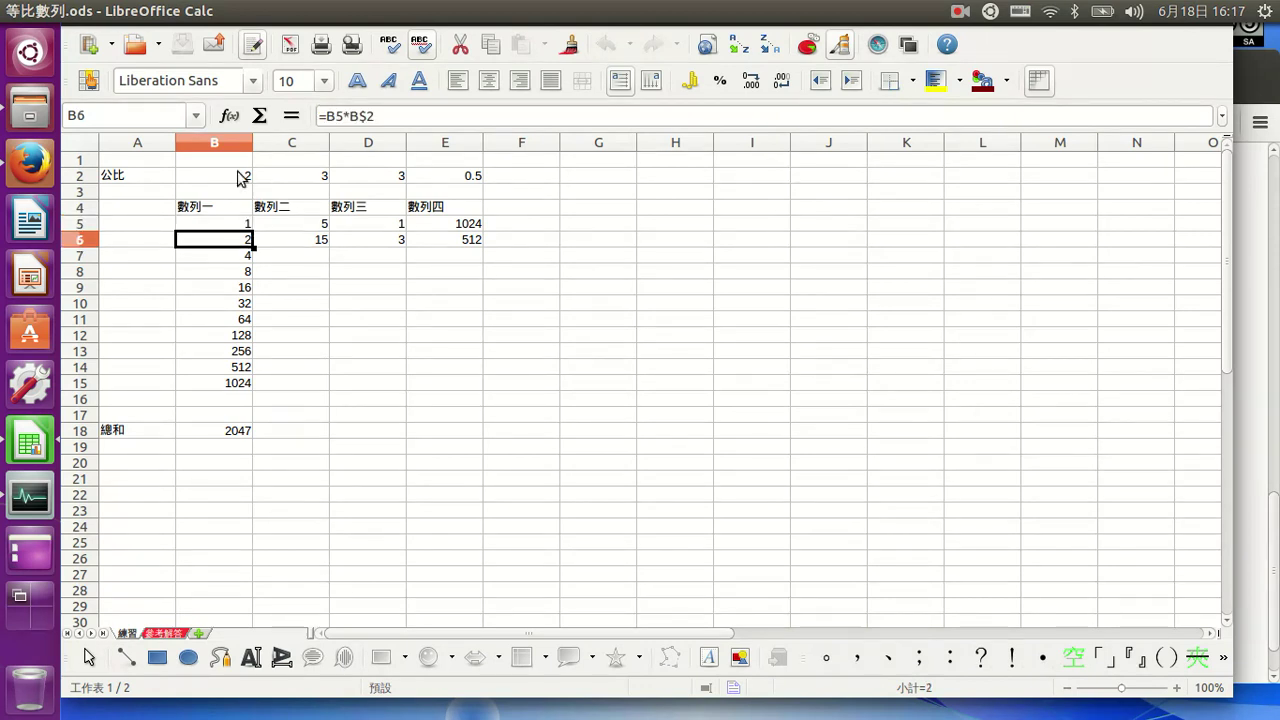
pyautogui.click(231, 259)
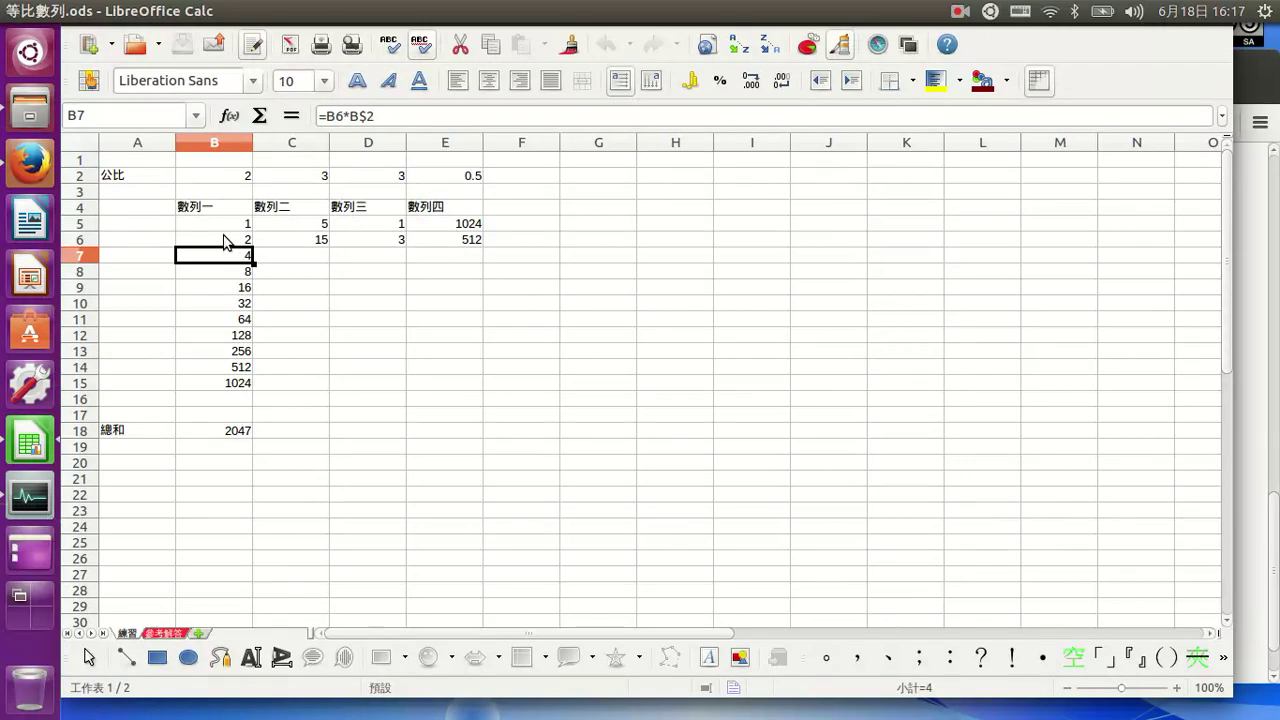
pyautogui.moveTo(224, 241); pyautogui.dragTo(240, 388)
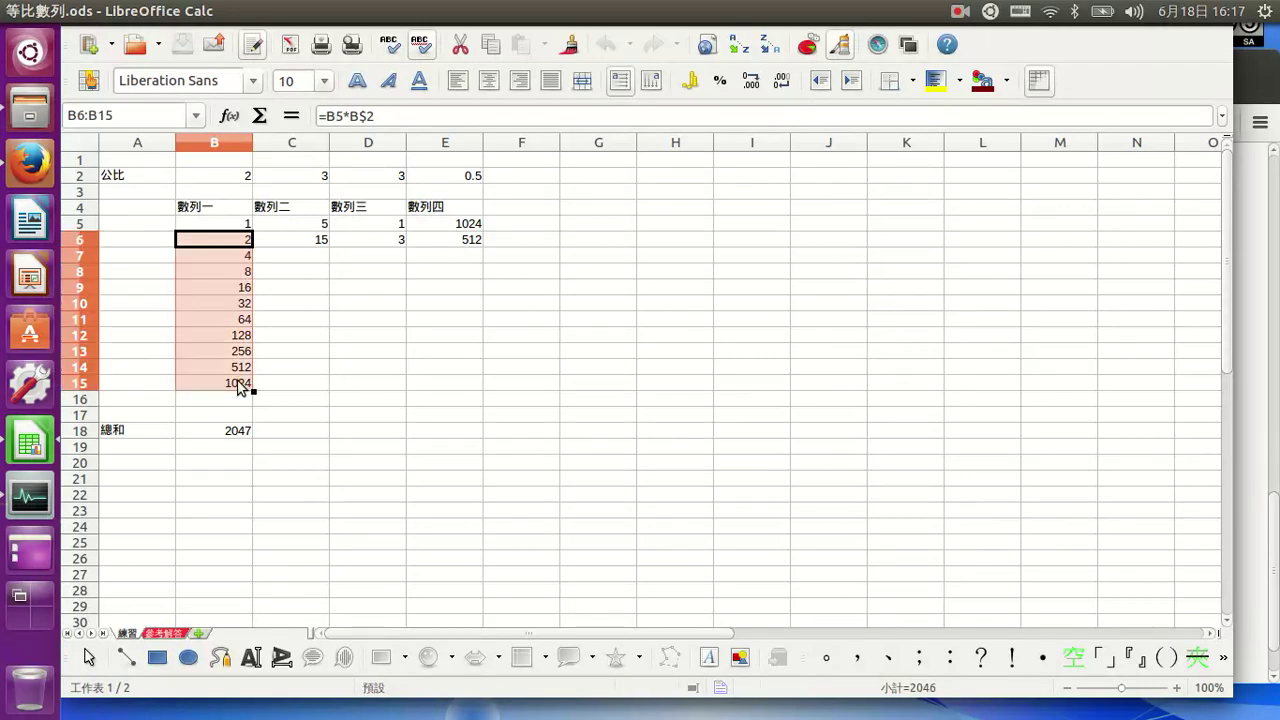
pyautogui.press('Delete')
pyautogui.click(232, 275)
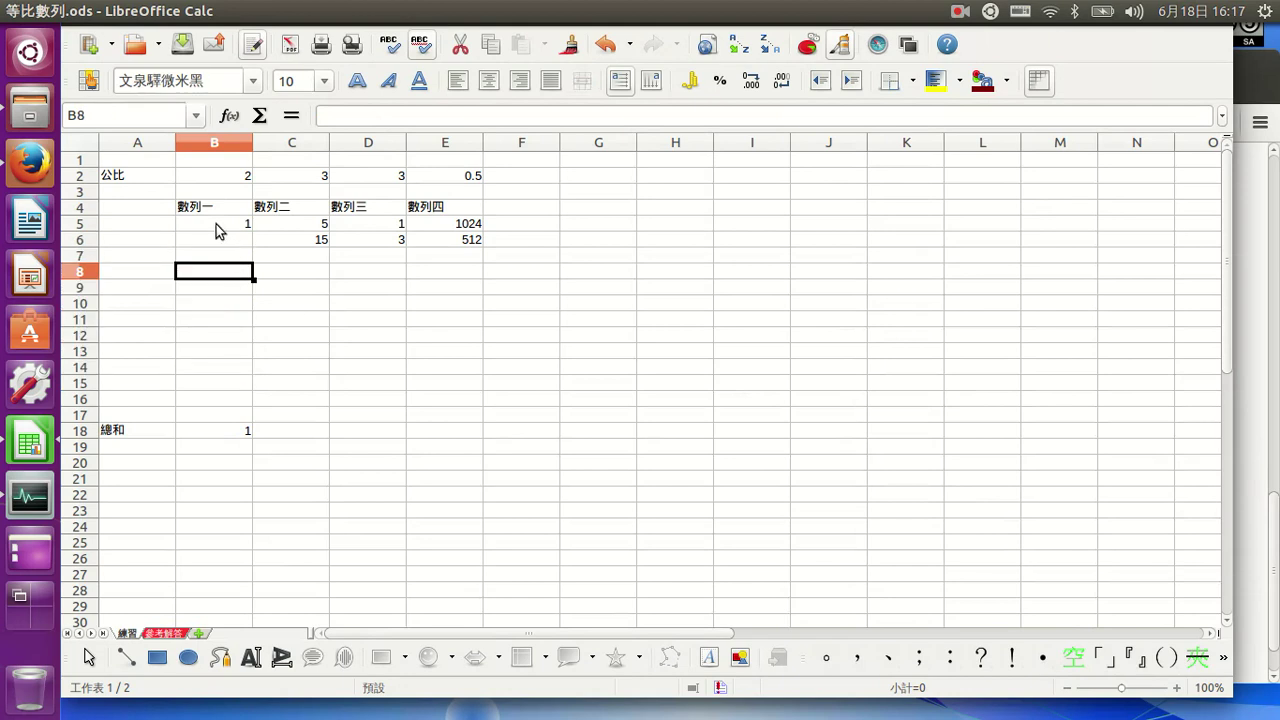
# Enter the formula =B5*B$2 in B6 to multiply the first 數列一 term by its fixed-row common ratio.
pyautogui.click(208, 243)
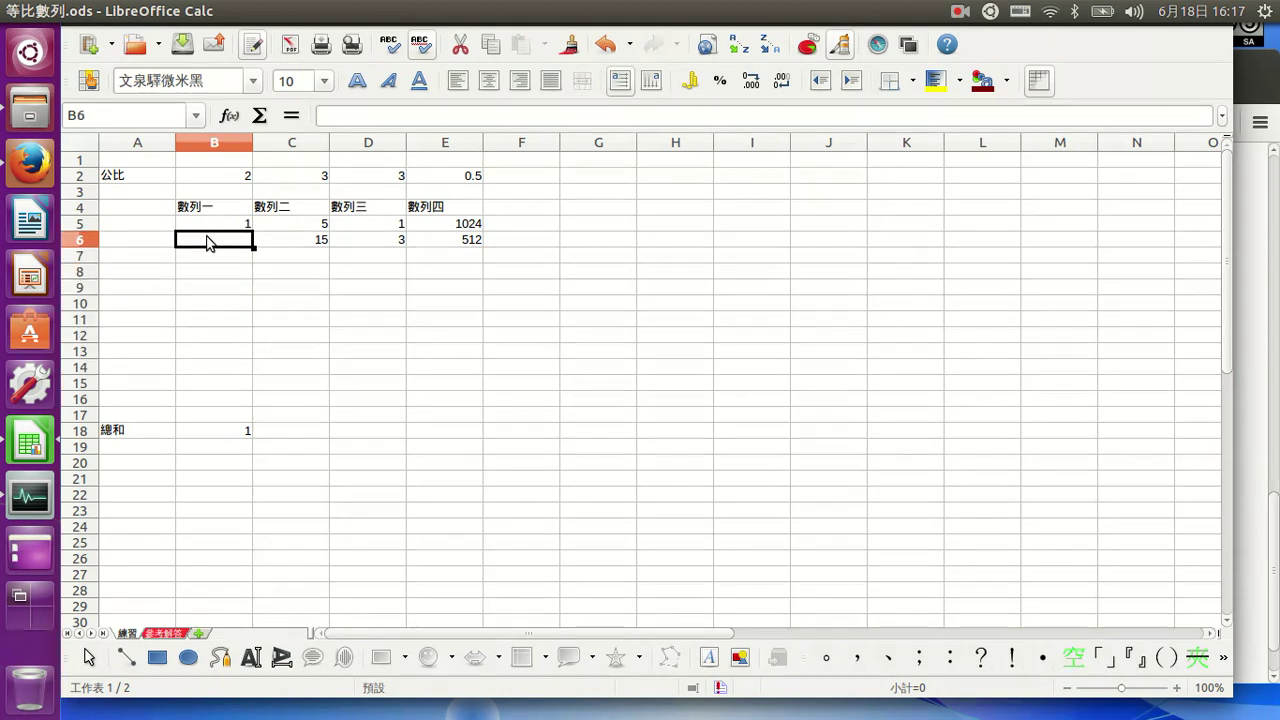
pyautogui.write('=')
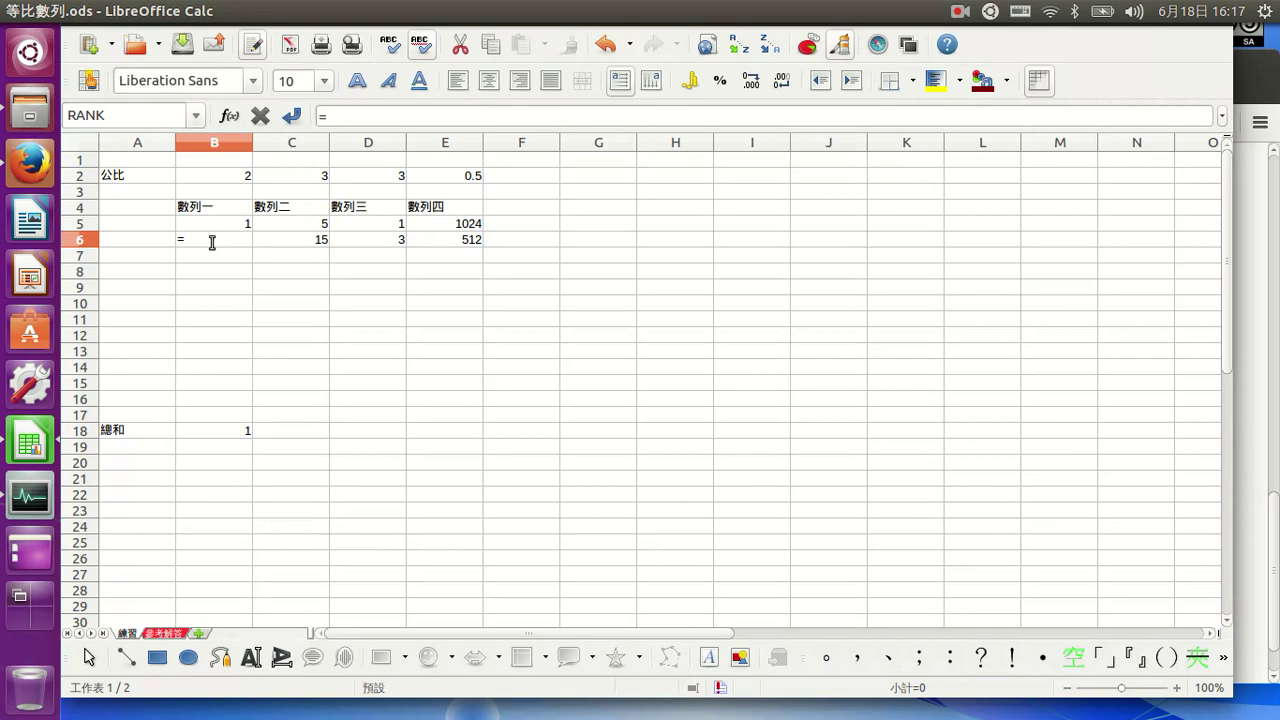
pyautogui.click(211, 226)
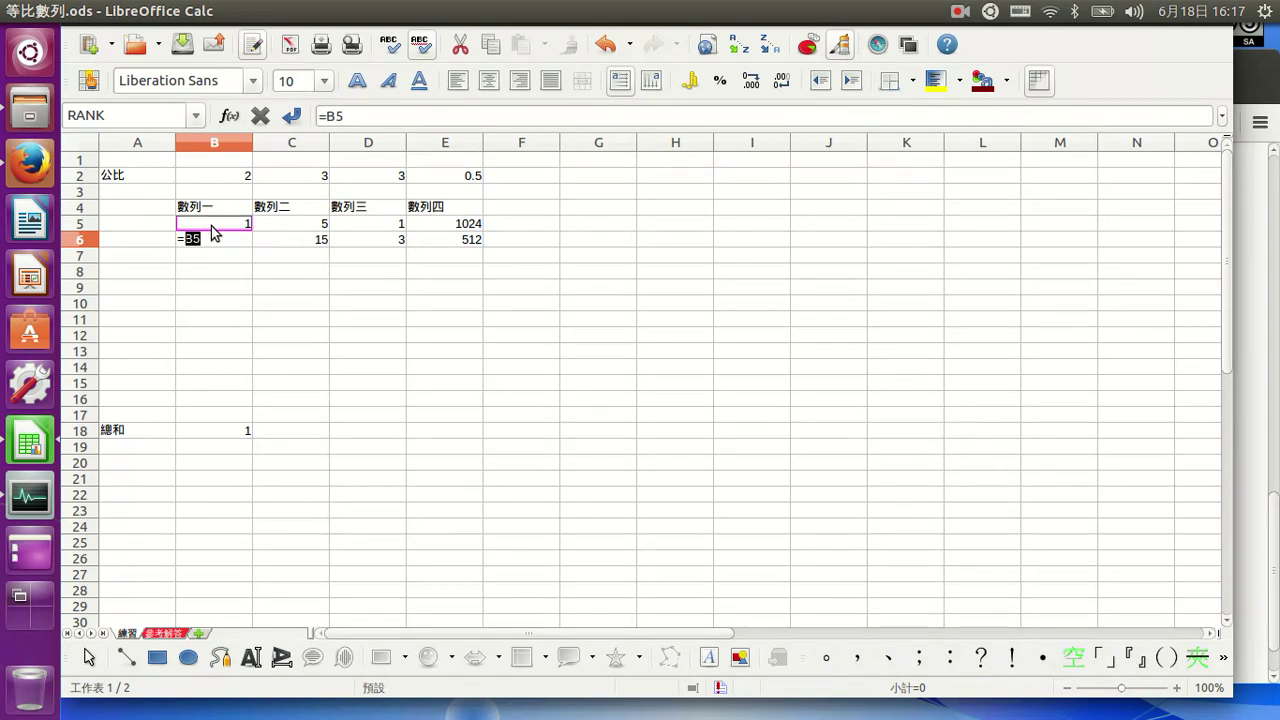
pyautogui.write('*')
pyautogui.click(211, 178)
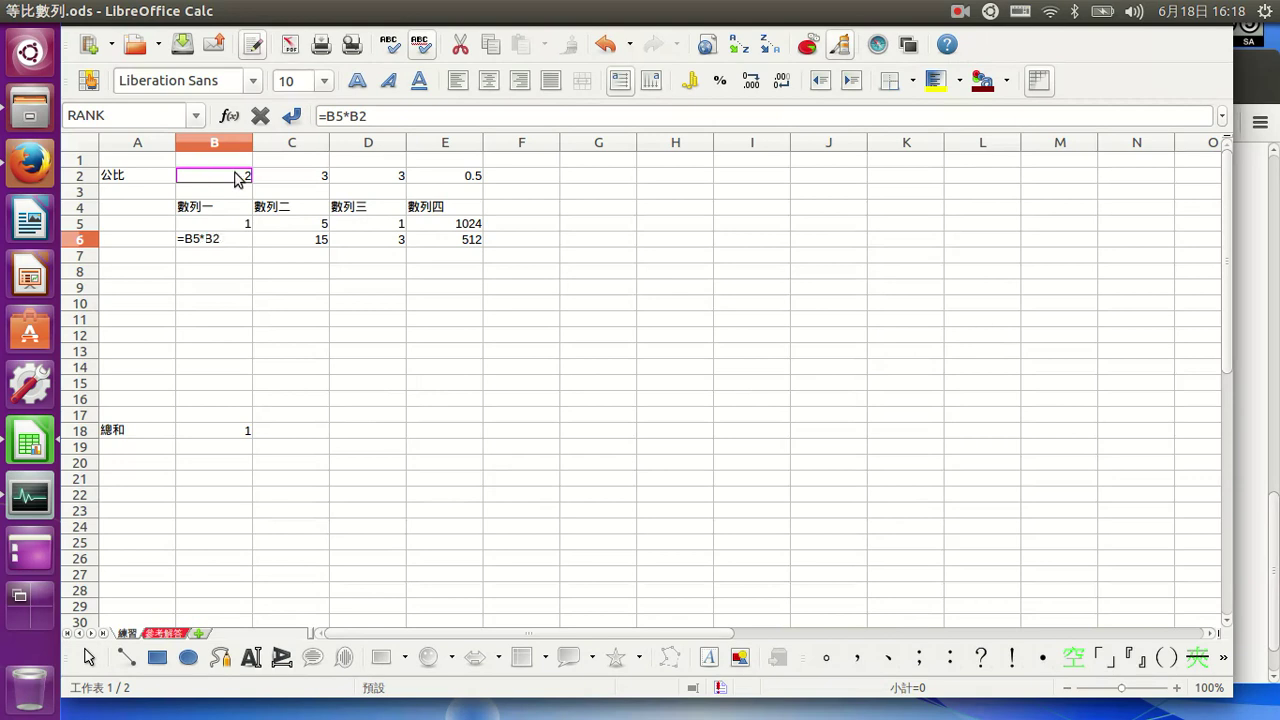
pyautogui.write('$')
pyautogui.press('Return')
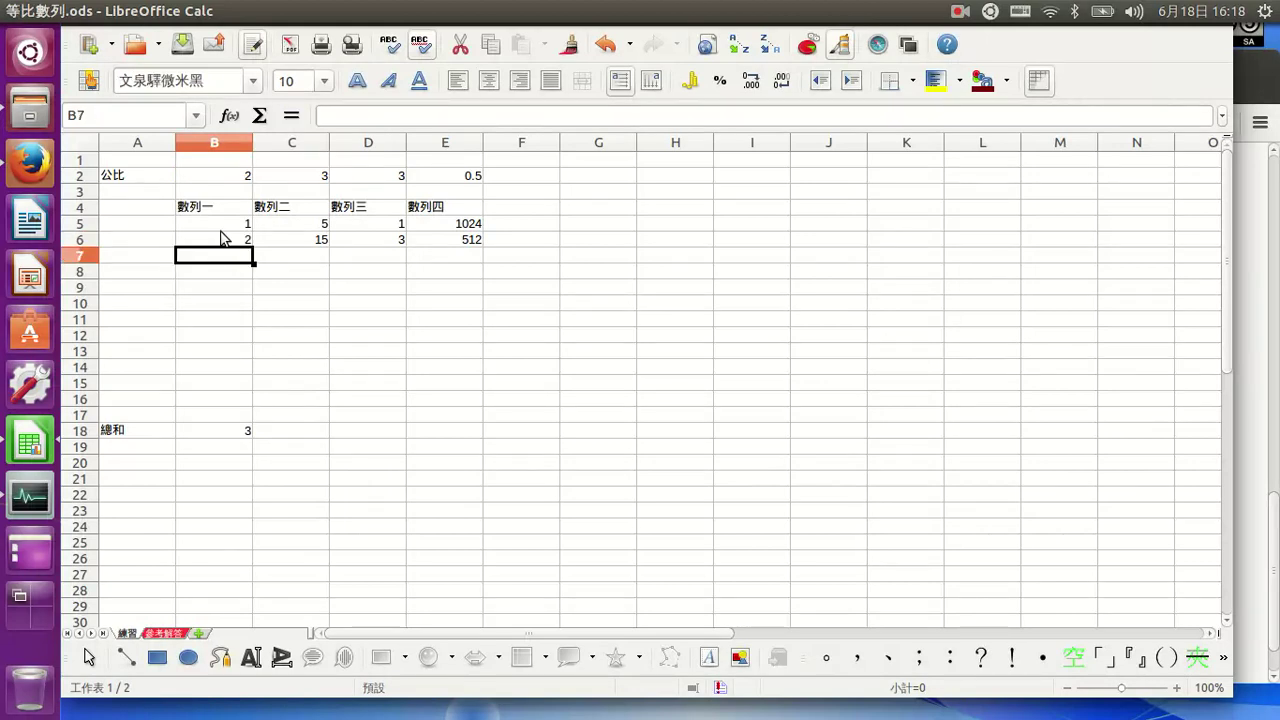
# Fill the B6 formula down to B15 to complete 數列一.
pyautogui.click(222, 237)
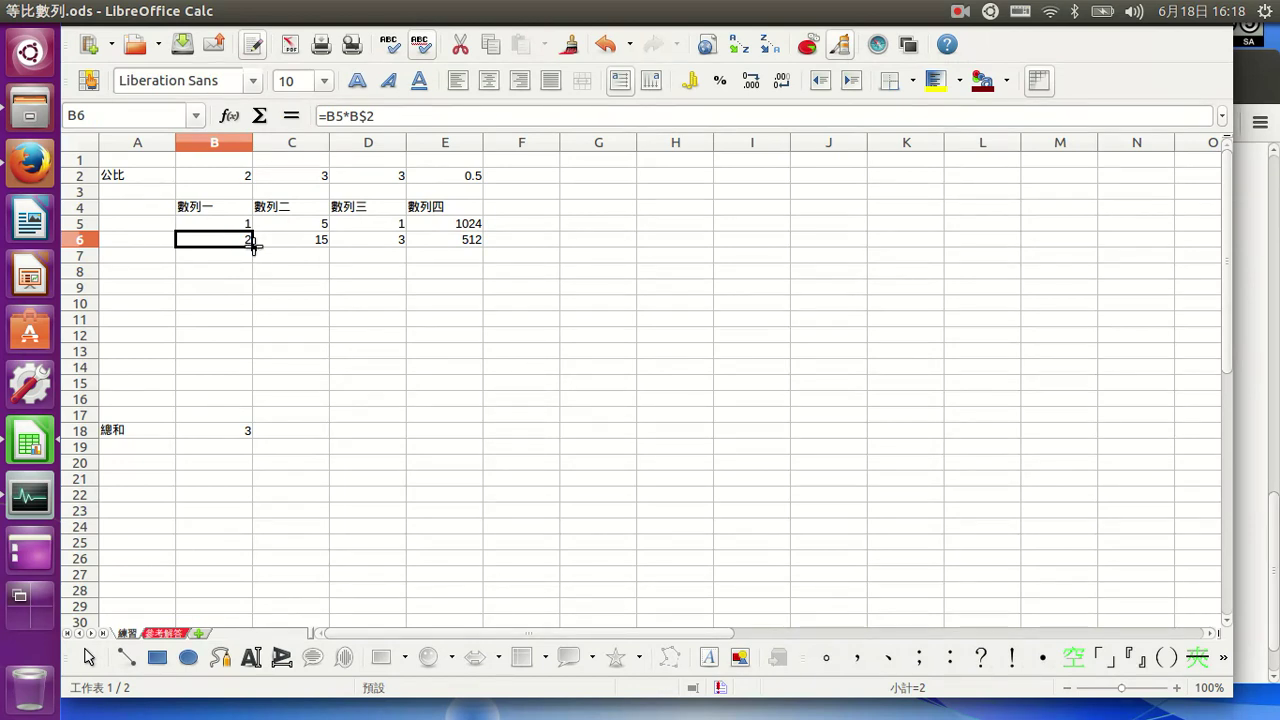
pyautogui.moveTo(253, 247); pyautogui.dragTo(192, 268)
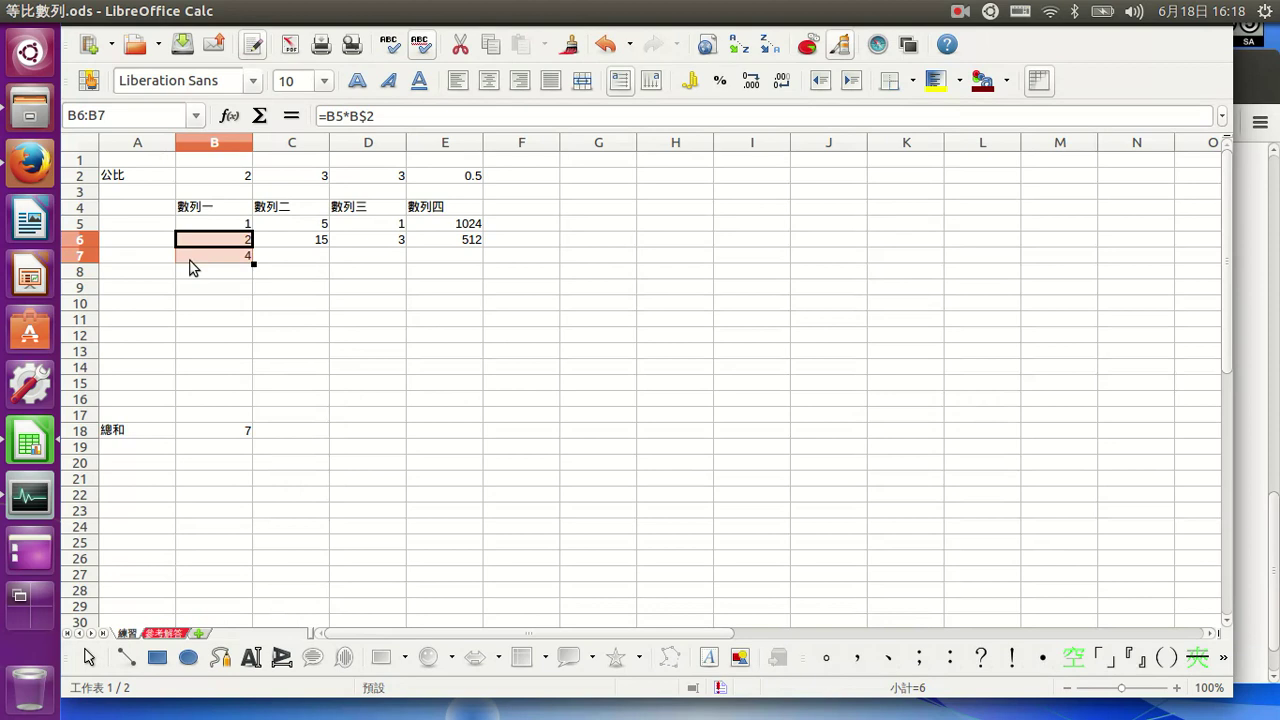
pyautogui.click(195, 265)
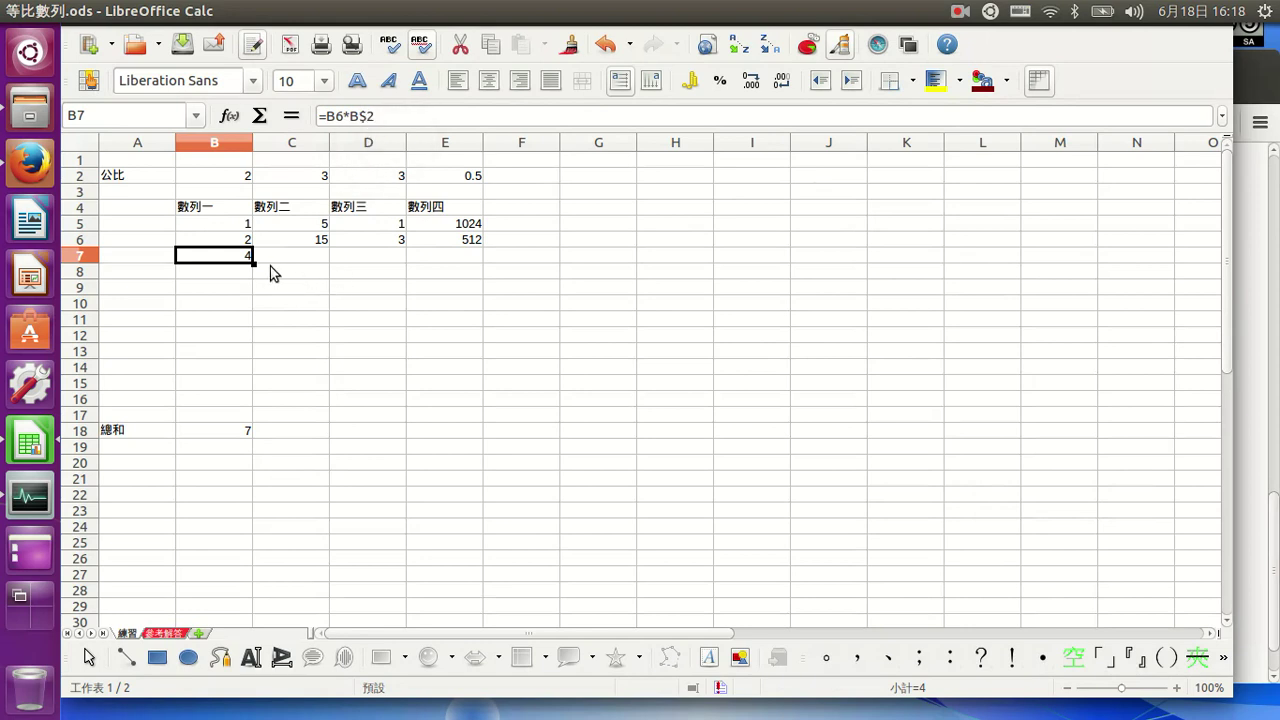
pyautogui.moveTo(255, 269); pyautogui.dragTo(253, 391)
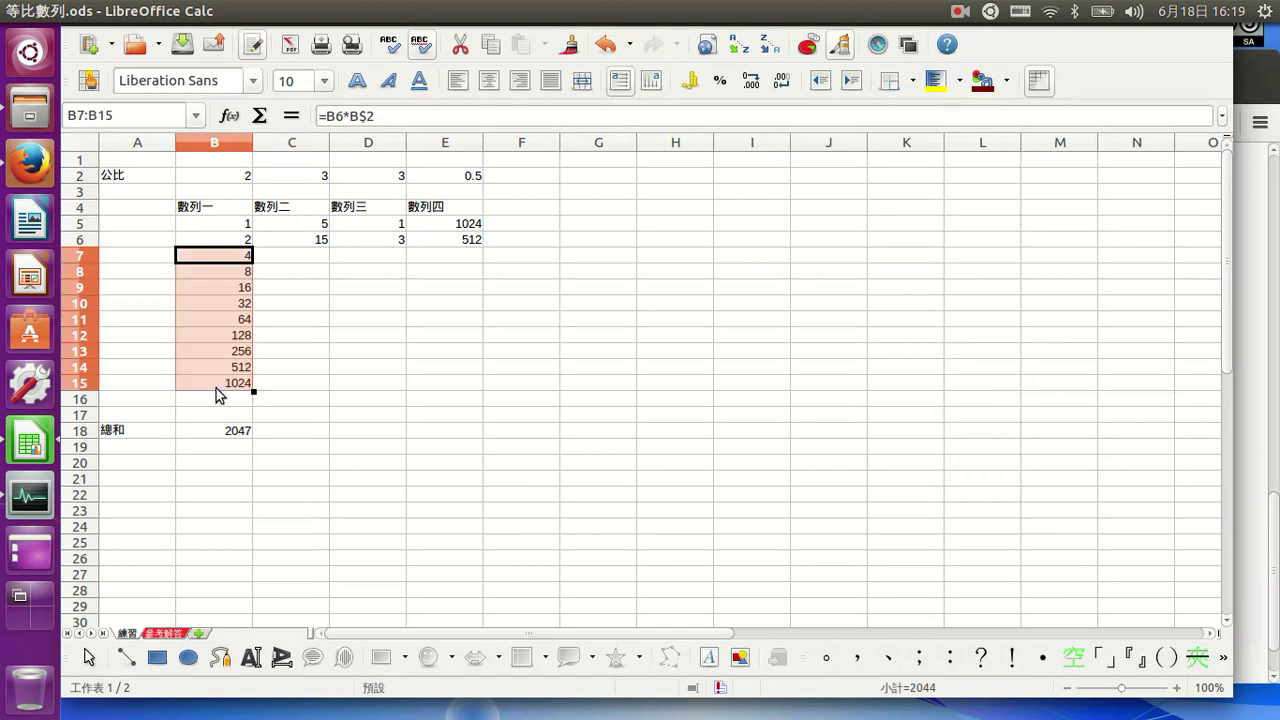
pyautogui.click(216, 386)
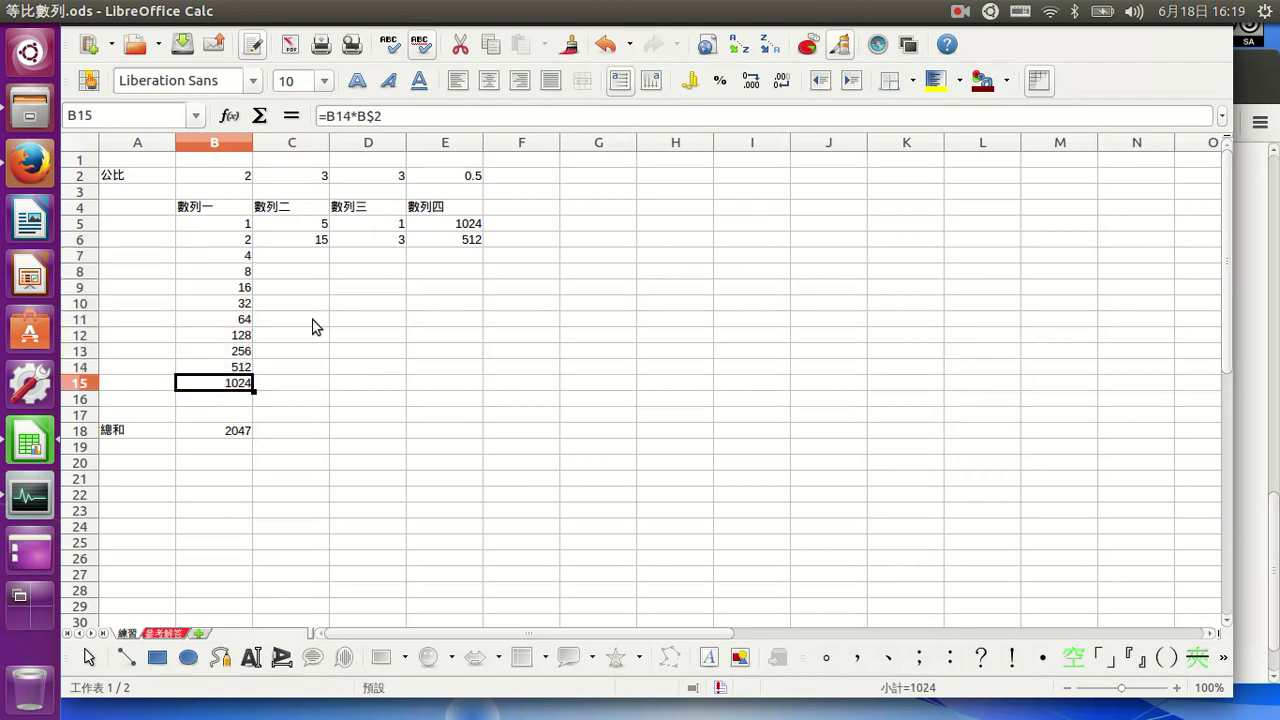
# Clear the second 數列二 term in C6.
pyautogui.click(302, 224)
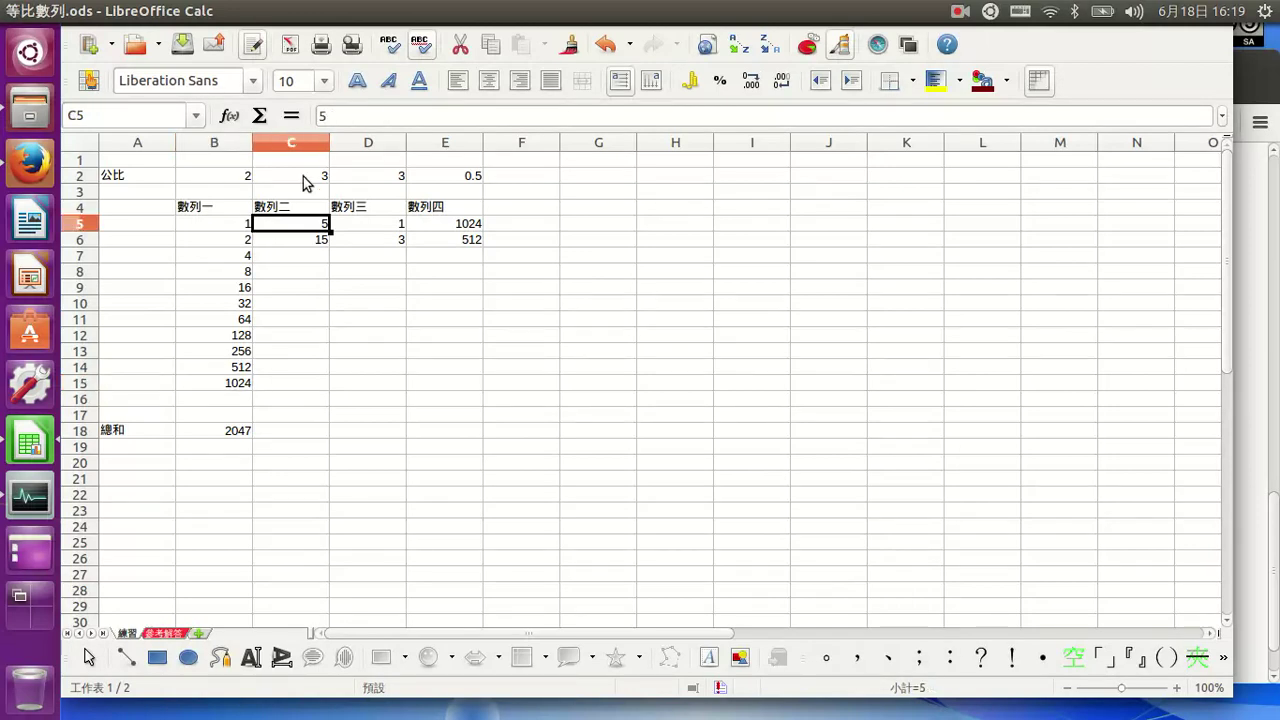
pyautogui.click(306, 180)
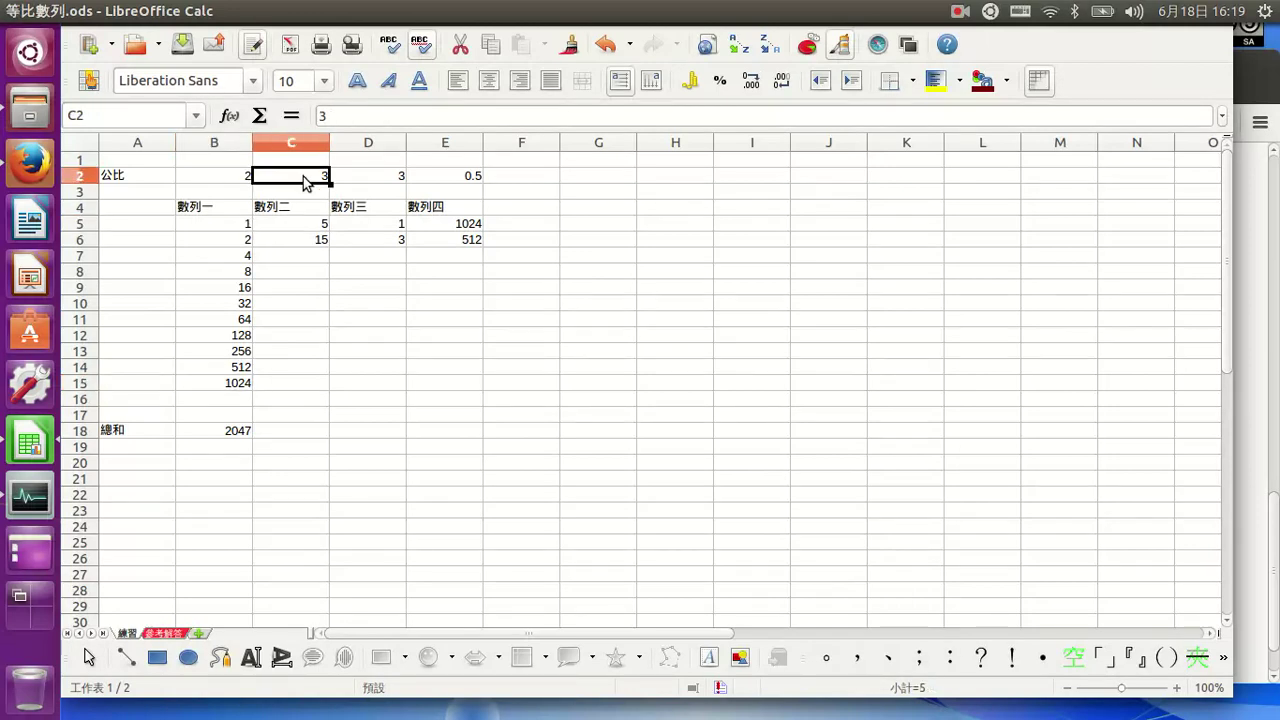
pyautogui.click(306, 240)
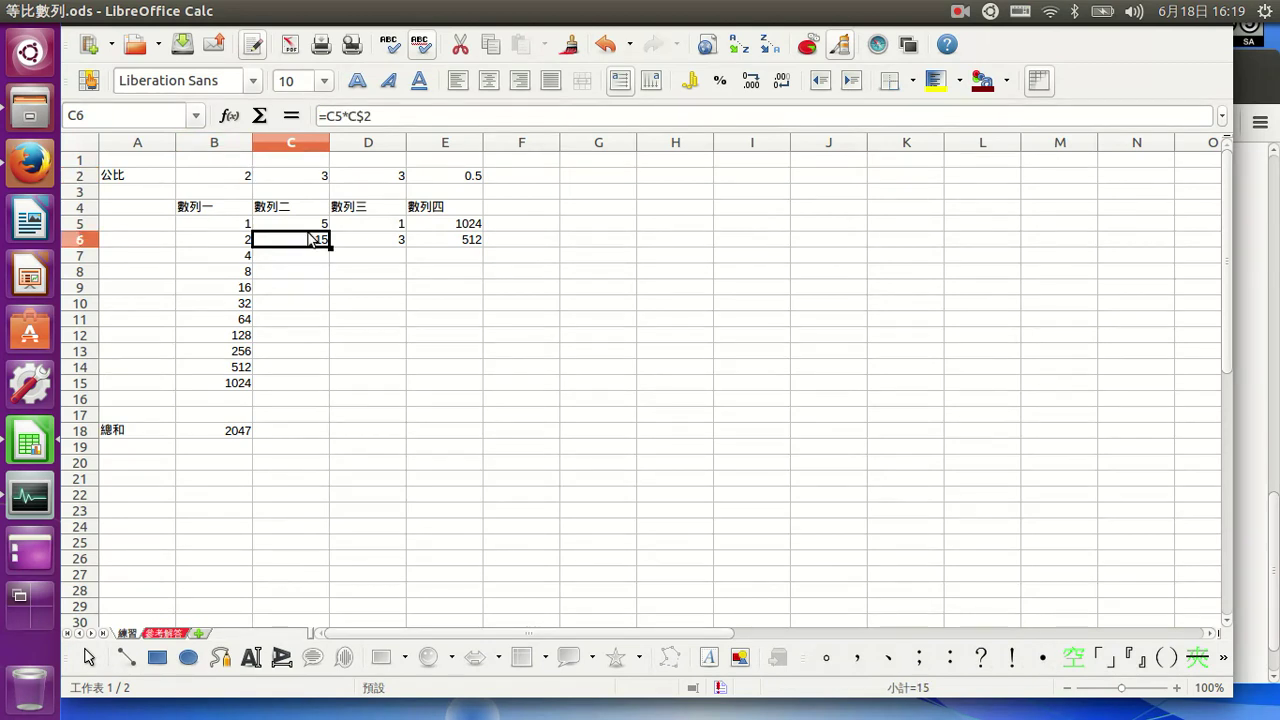
pyautogui.press('Delete')
pyautogui.press('Down')
pyautogui.press('Down')
pyautogui.press('Down')
pyautogui.press('Down')
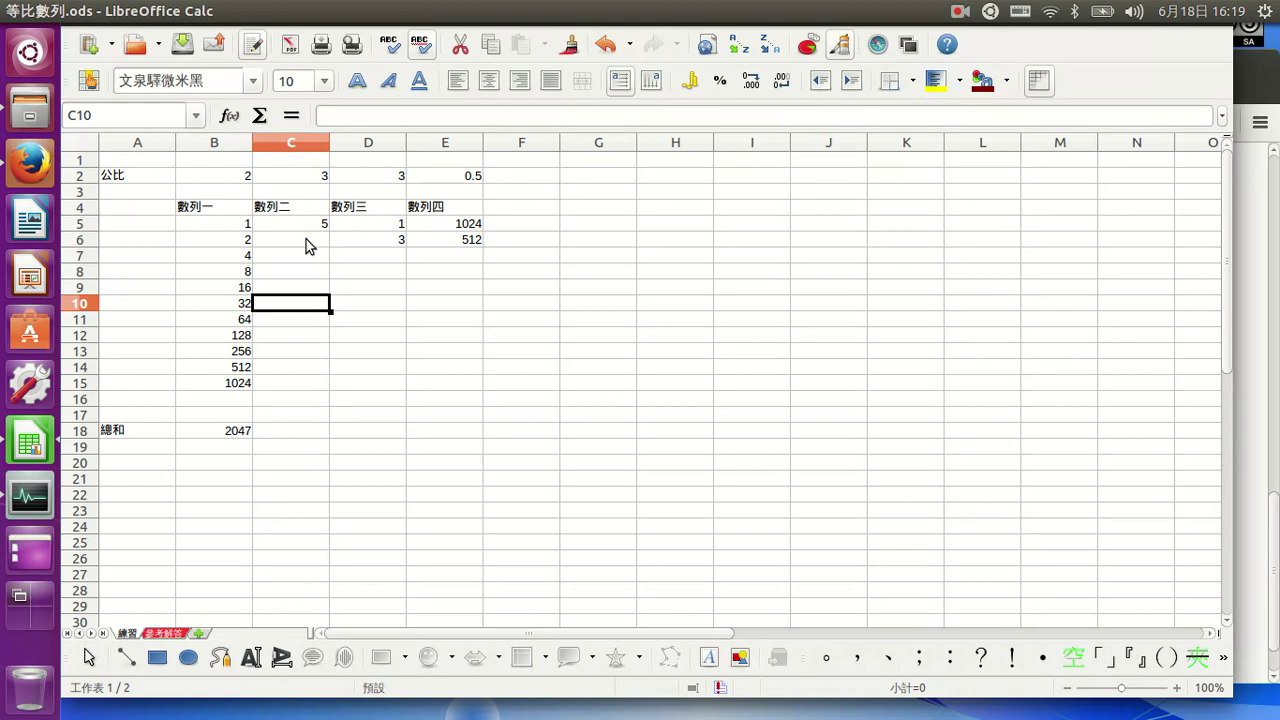
# Enter the formula =C5*C$2 in C6 for the second 數列二 term.
pyautogui.click(306, 239)
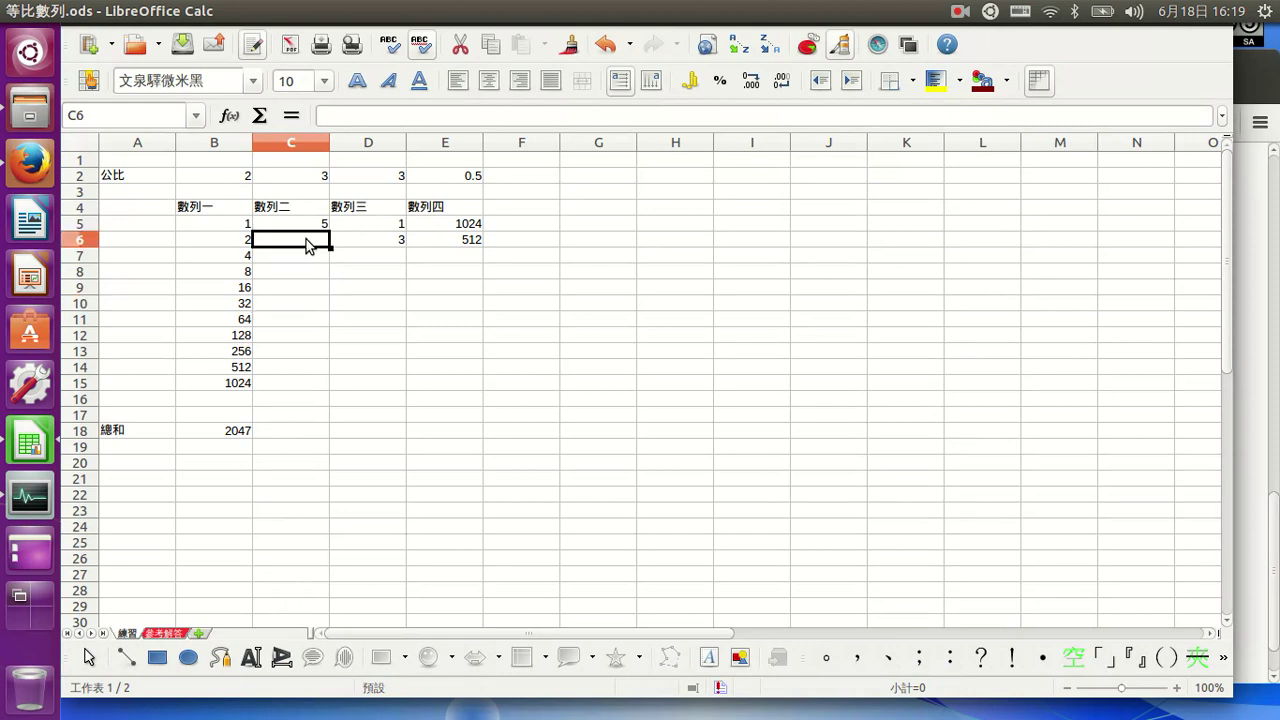
pyautogui.write('=')
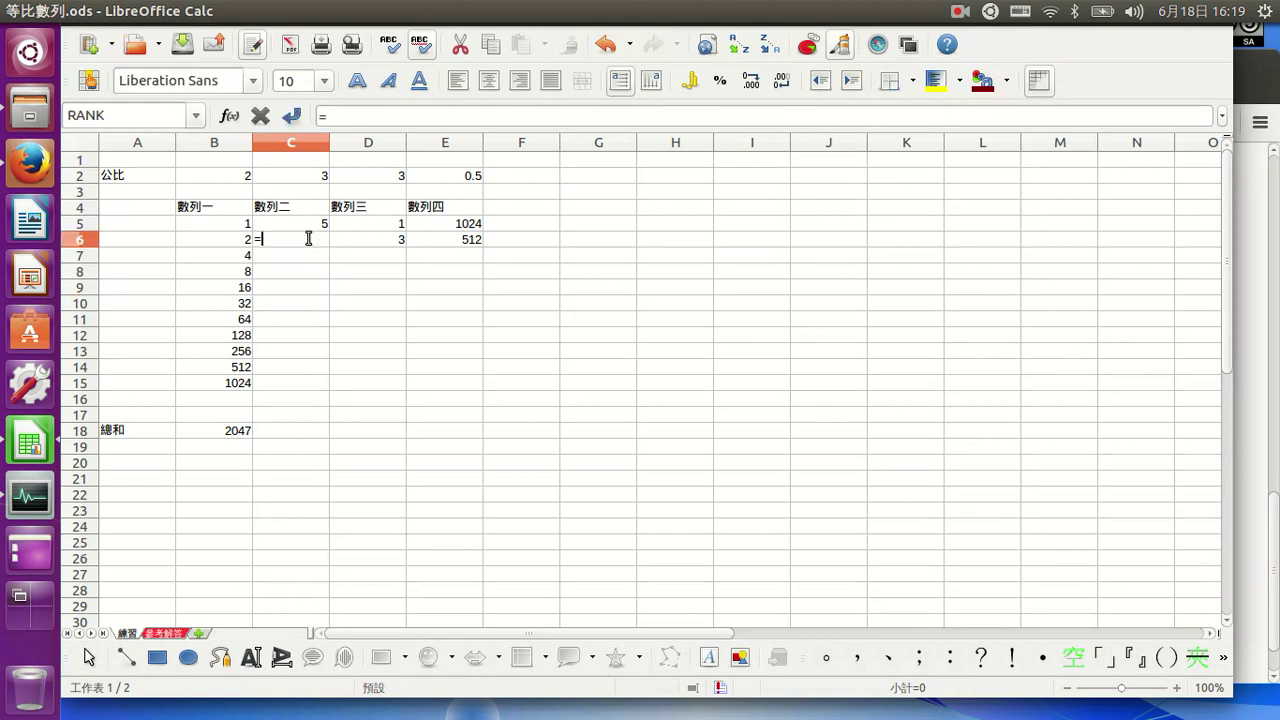
pyautogui.click(300, 225)
pyautogui.write('*')
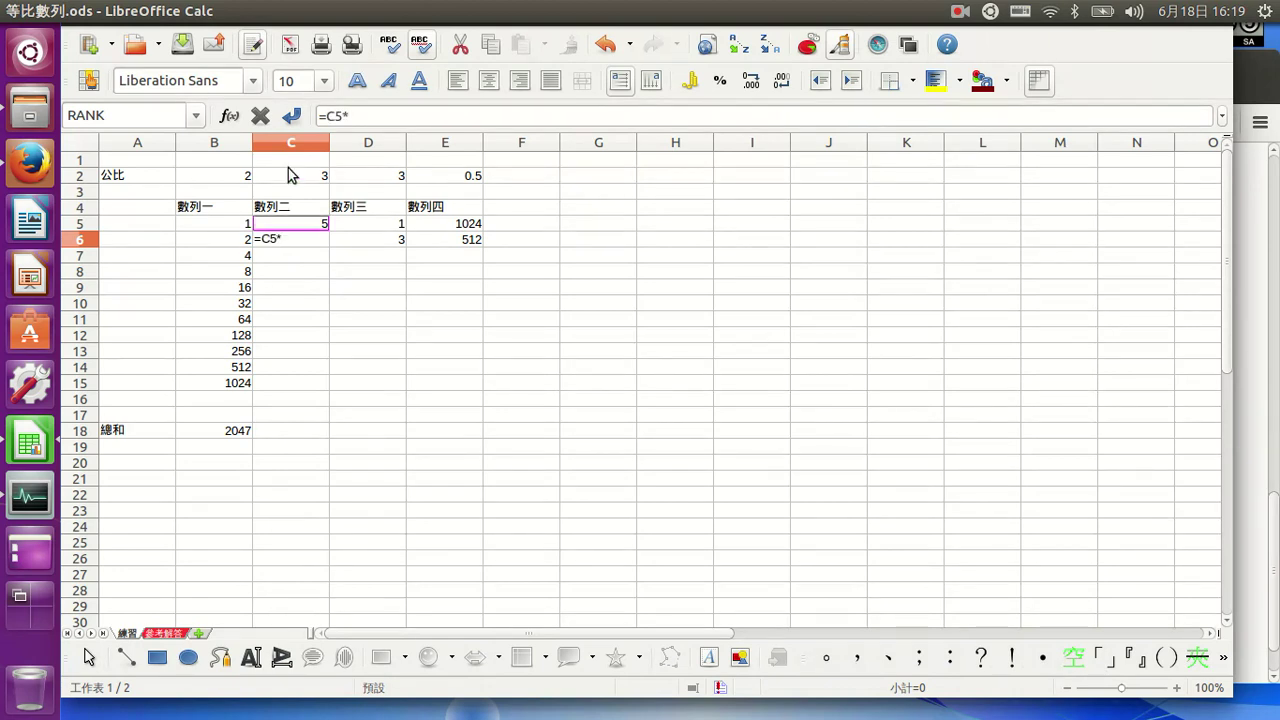
pyautogui.click(289, 180)
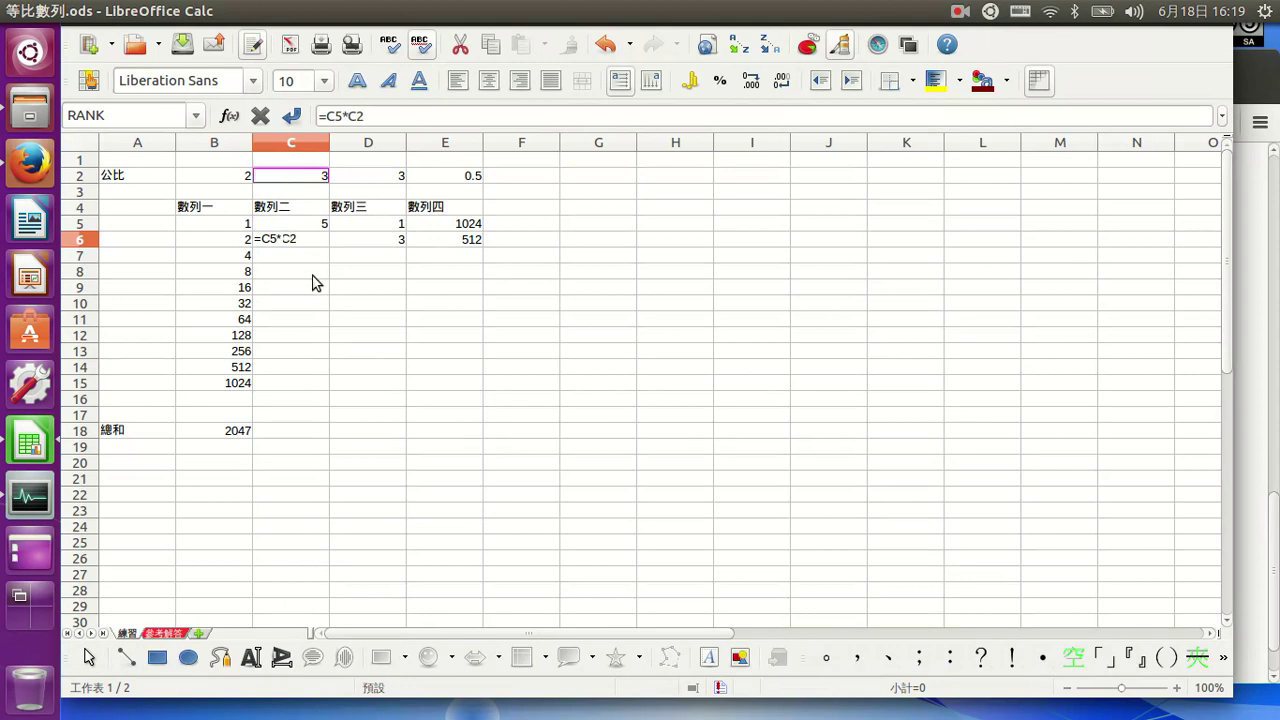
pyautogui.write('$')
pyautogui.press('Return')
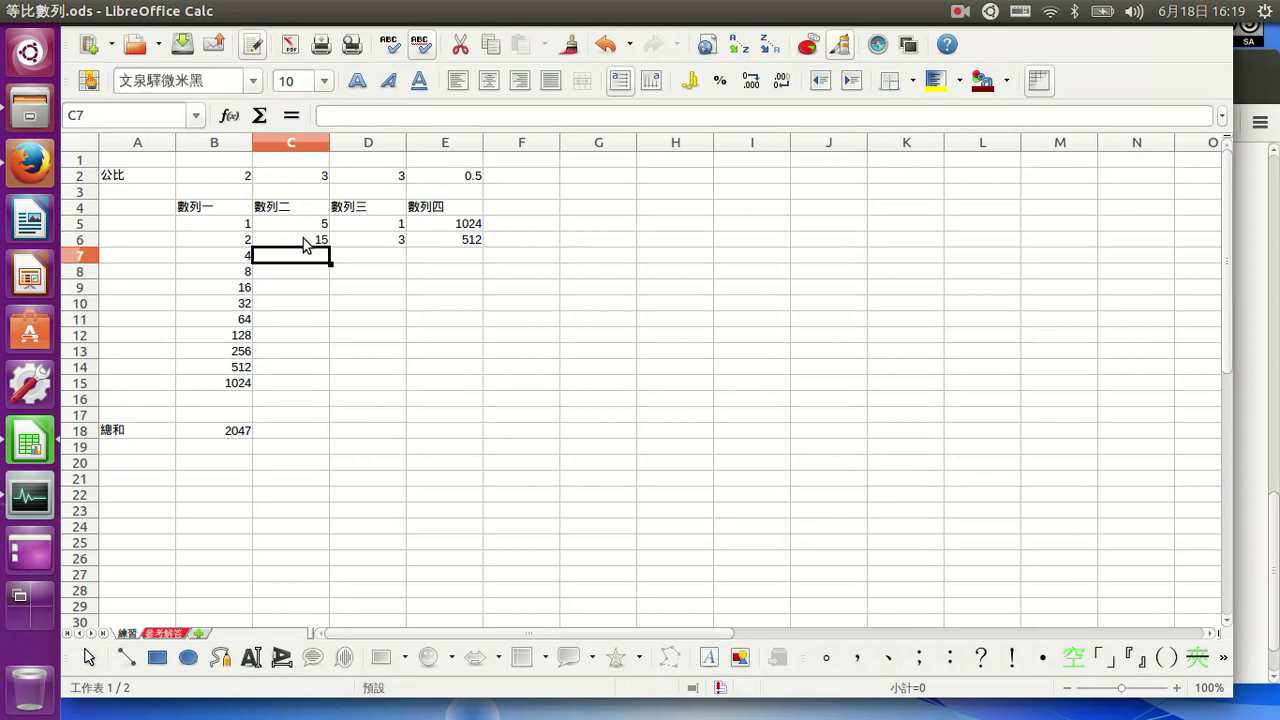
# Fill the C6 and D6 formulas down to row 15 to complete 數列二 and 數列三.
pyautogui.click(305, 243)
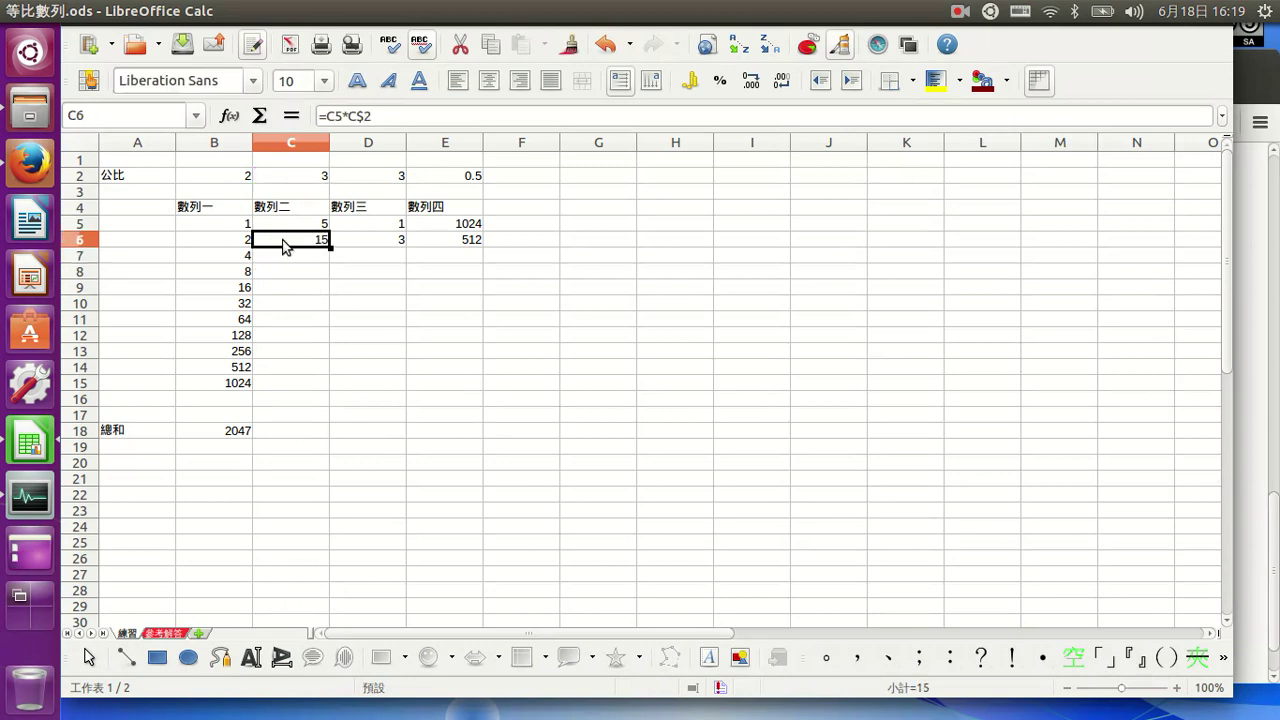
pyautogui.moveTo(331, 245); pyautogui.dragTo(306, 407)
pyautogui.click(362, 240)
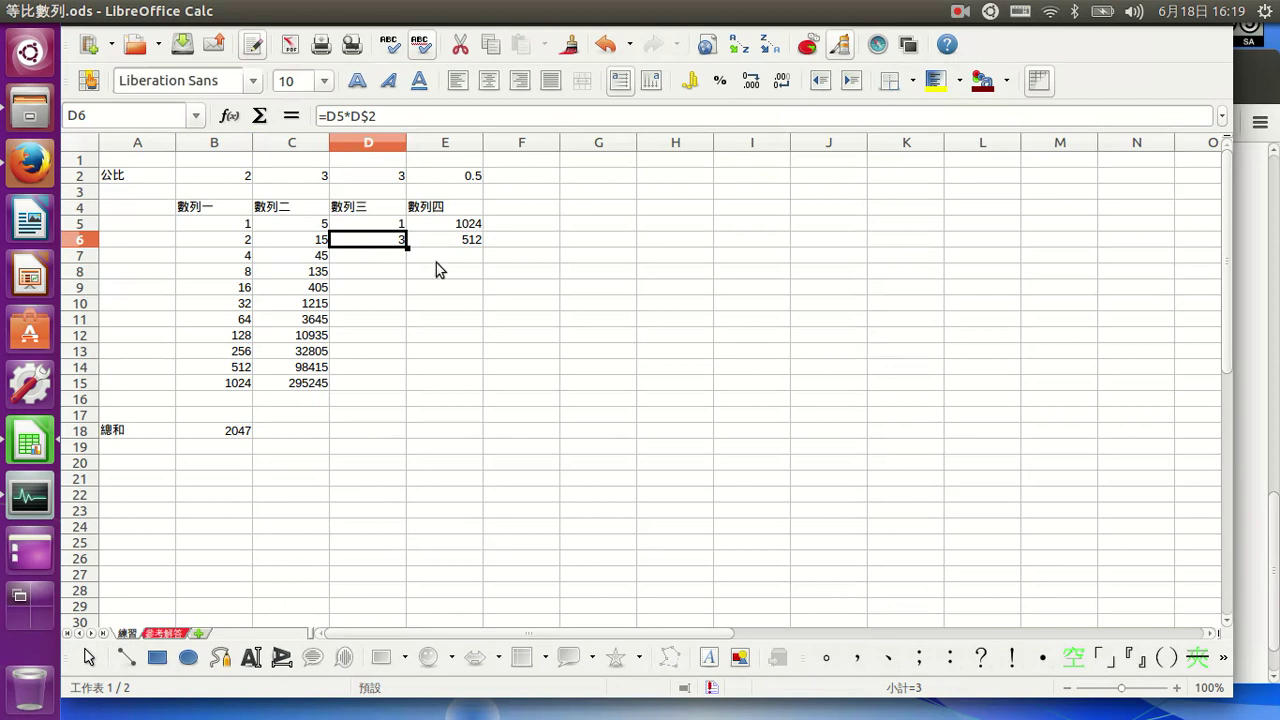
pyautogui.moveTo(408, 247); pyautogui.dragTo(394, 386)
# Fill the E6 formula down to E15 to complete 數列四.
pyautogui.click(457, 243)
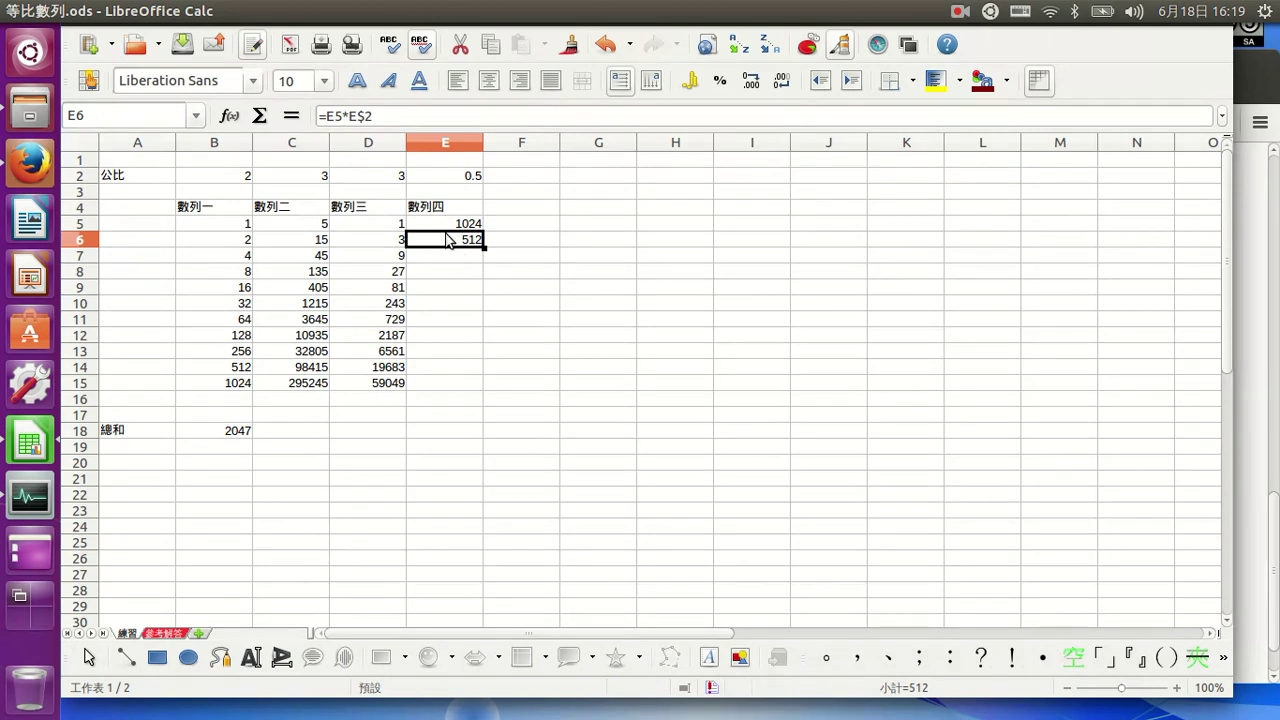
pyautogui.press('Up')
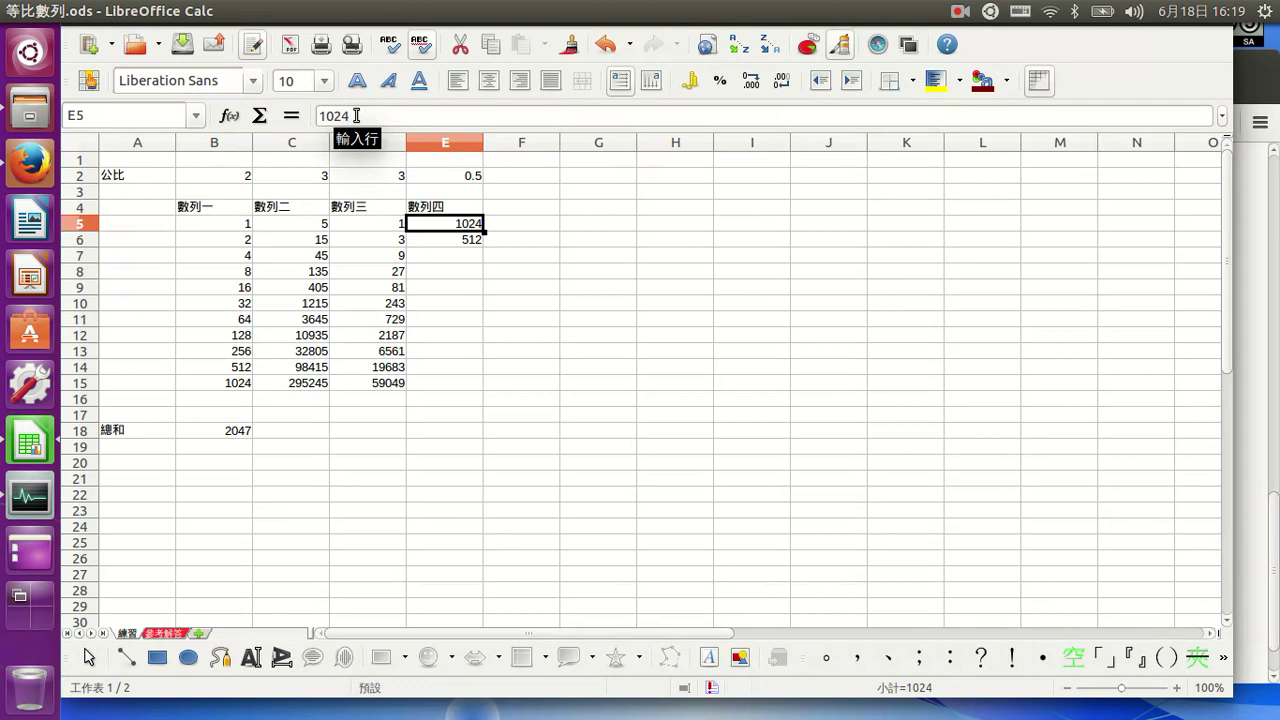
pyautogui.click(442, 243)
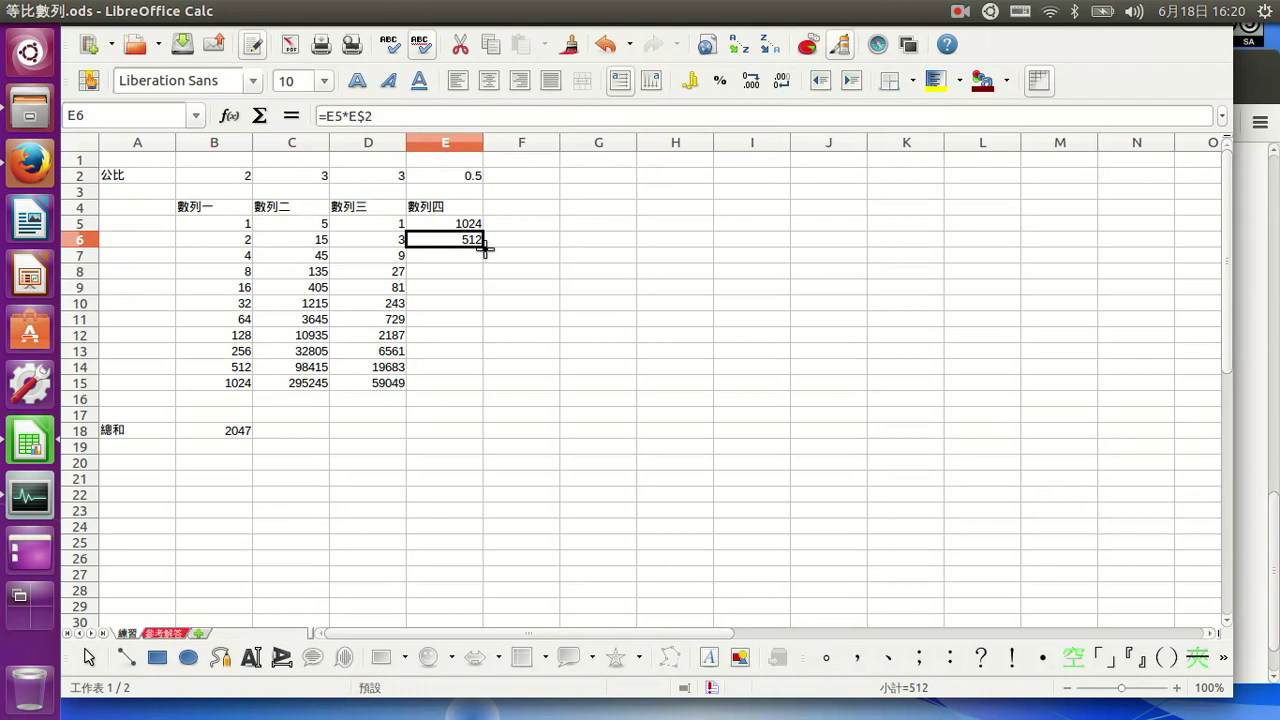
pyautogui.moveTo(484, 247); pyautogui.dragTo(480, 398)
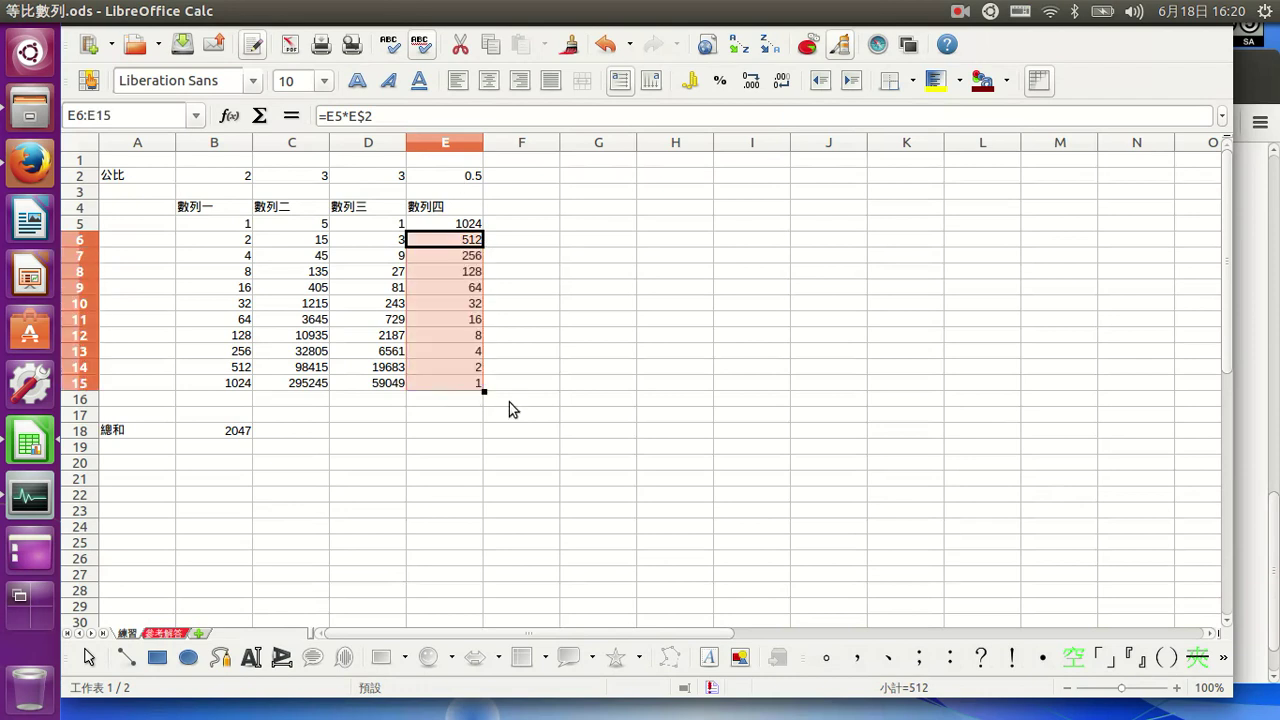
# Copy the 總和 SUM formula from B18 across to E18 for the other three sequences.
pyautogui.click(230, 438)
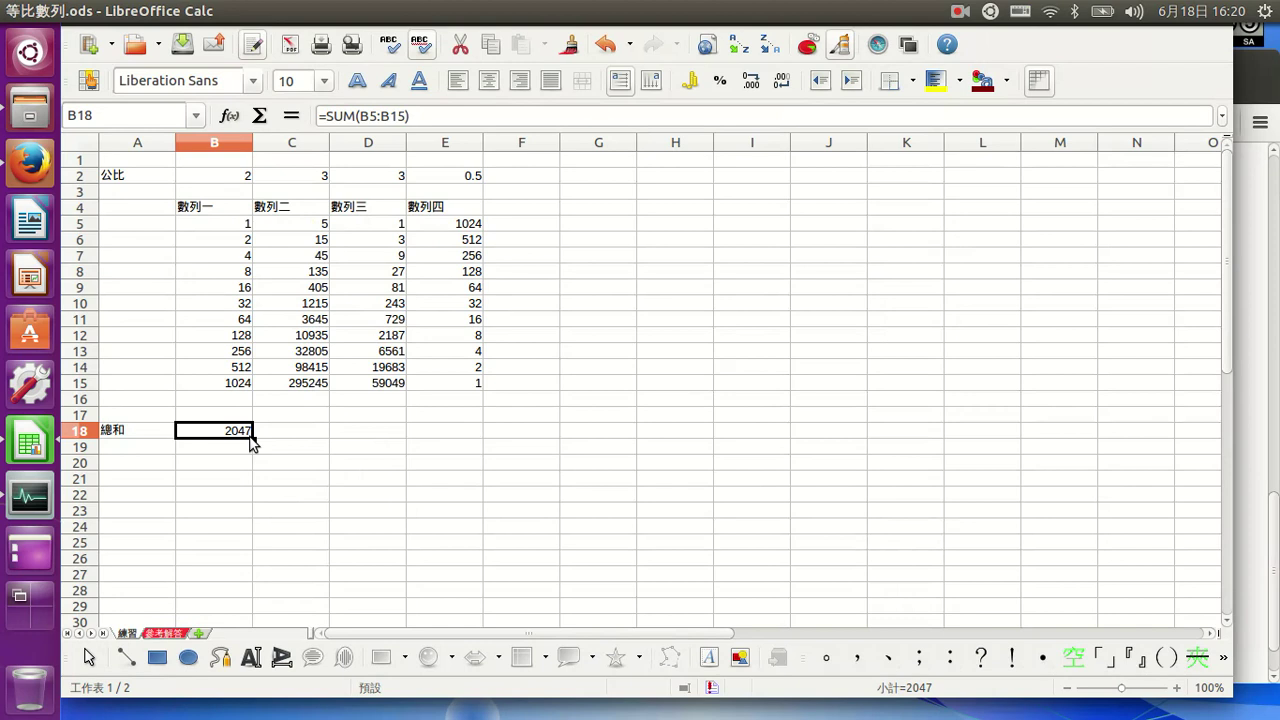
pyautogui.moveTo(467, 438); pyautogui.dragTo(466, 441)
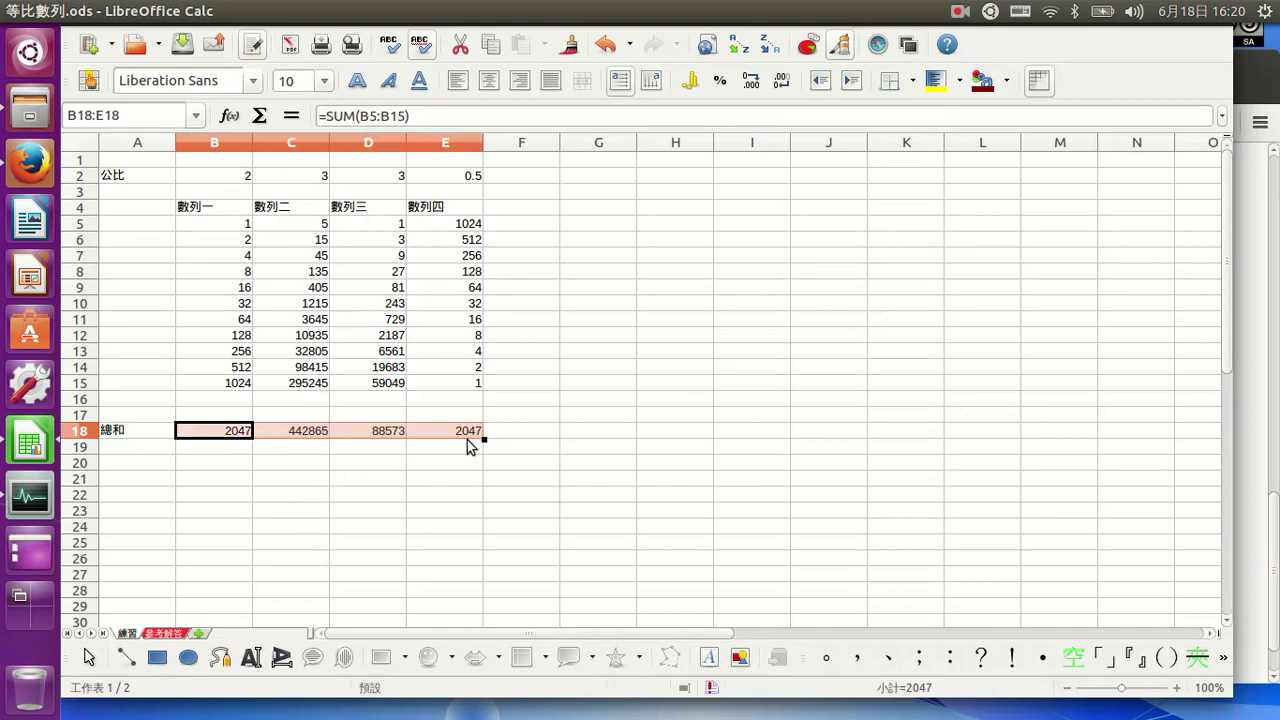
pyautogui.click(463, 440)
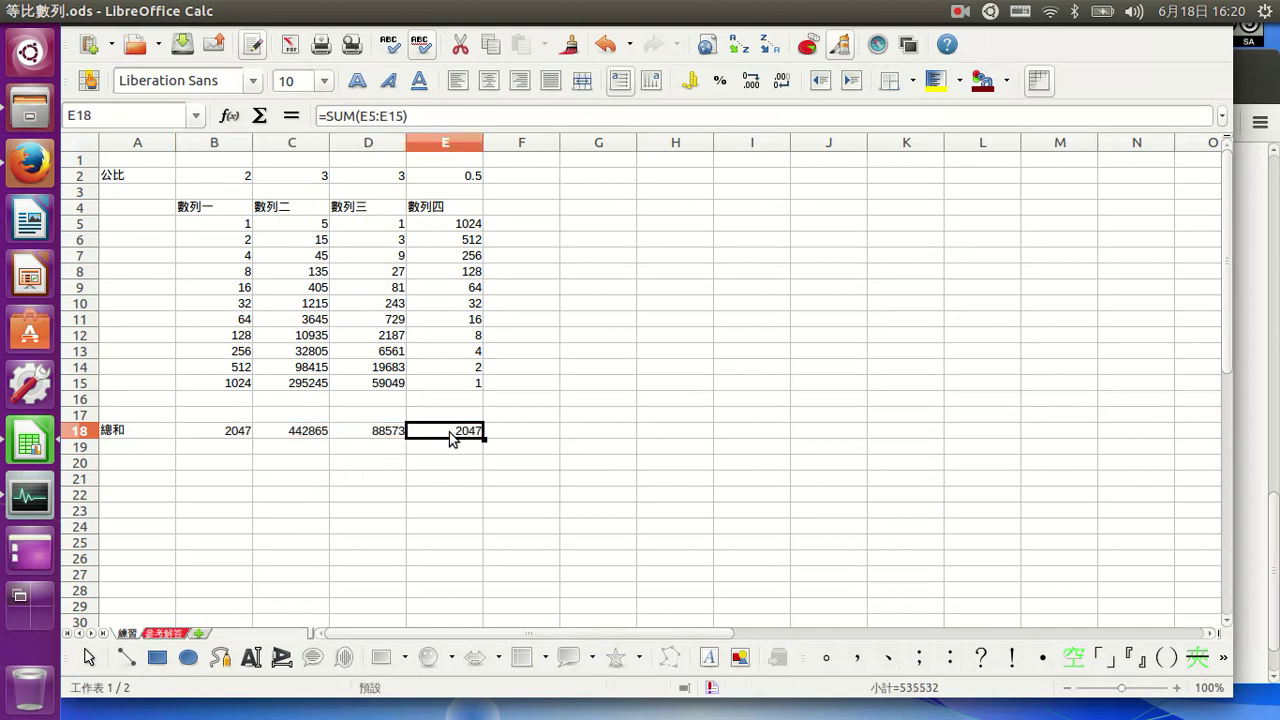
pyautogui.click(182, 432)
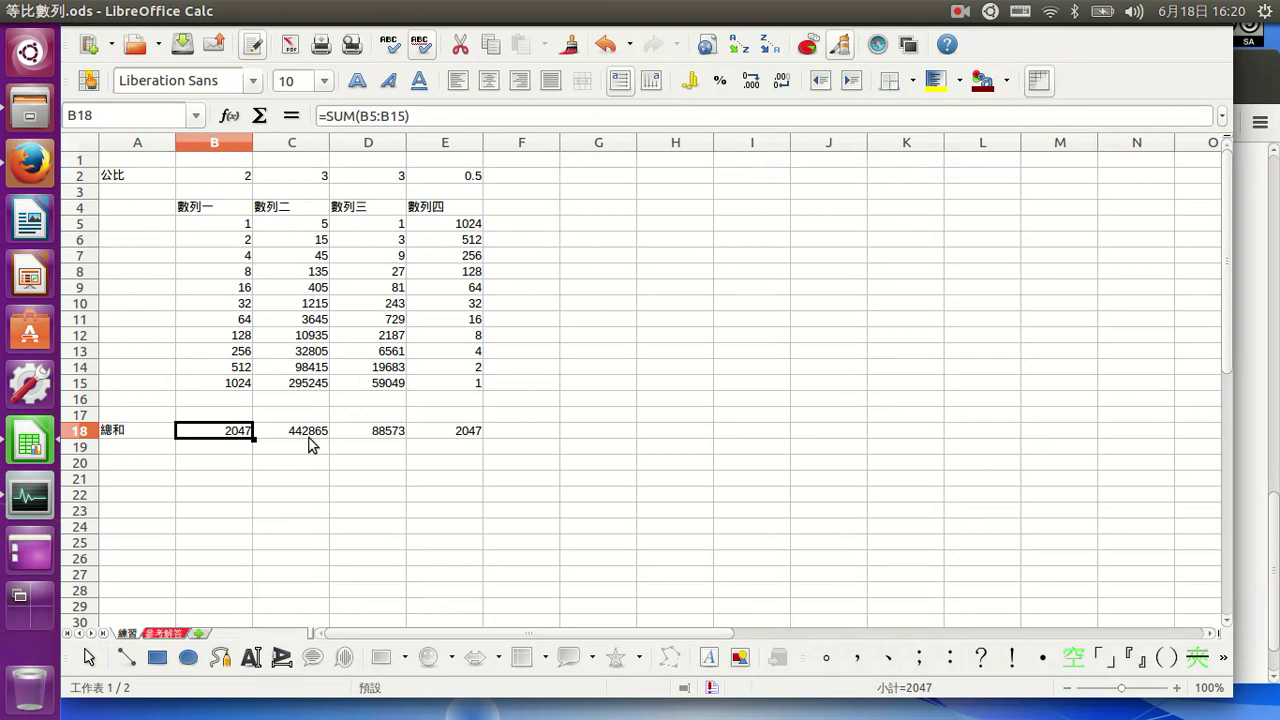
# Compare the 練習 sheet with the 參考解答 sheet, ending on 參考解答.
pyautogui.click(163, 634)
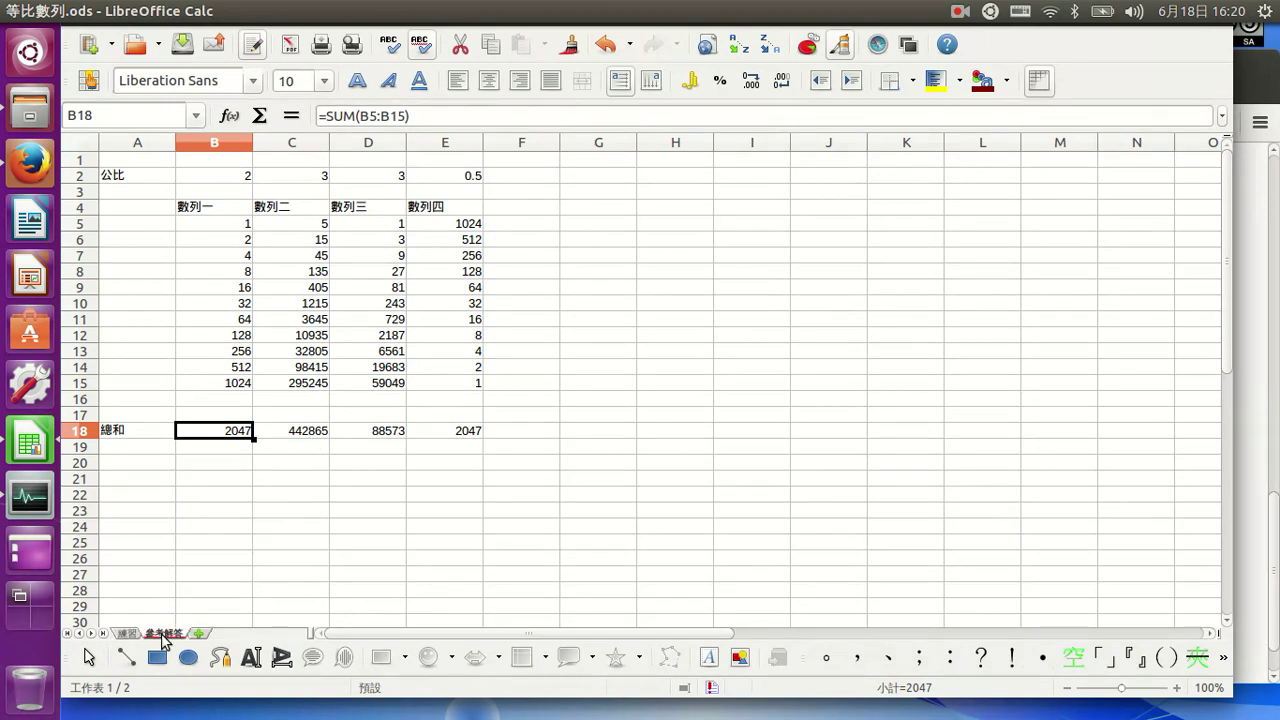
pyautogui.click(127, 634)
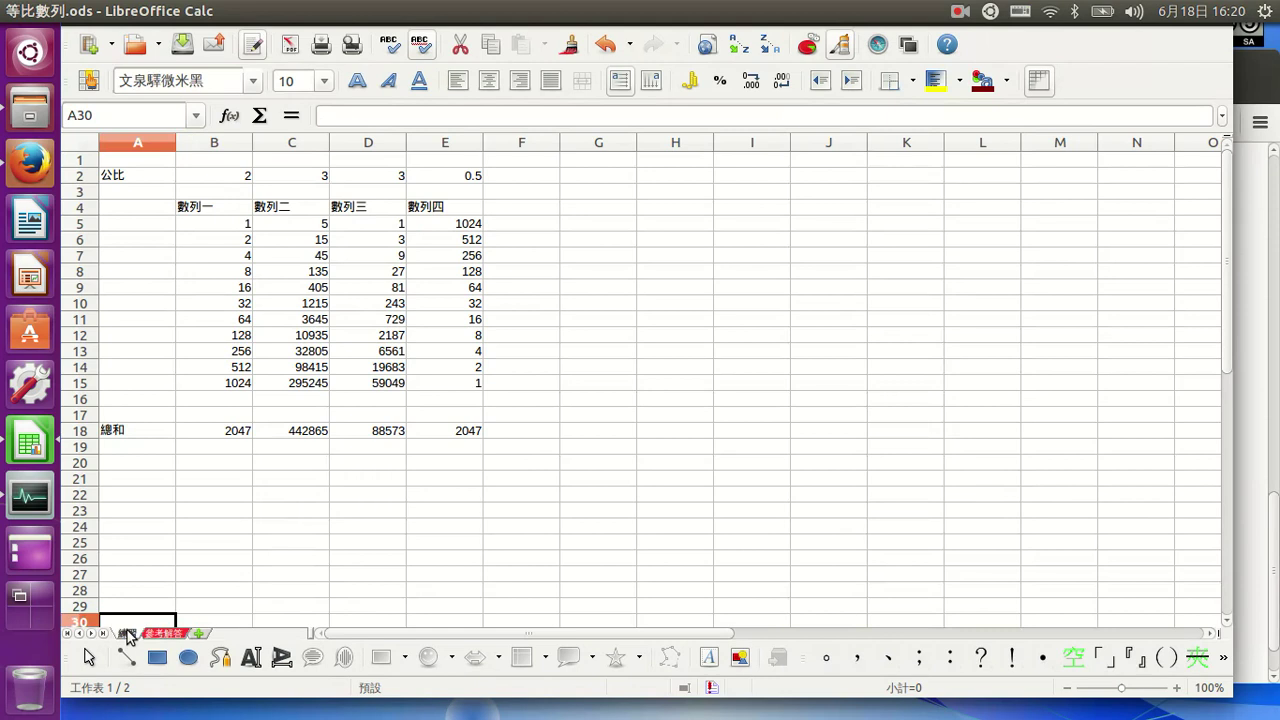
pyautogui.click(160, 634)
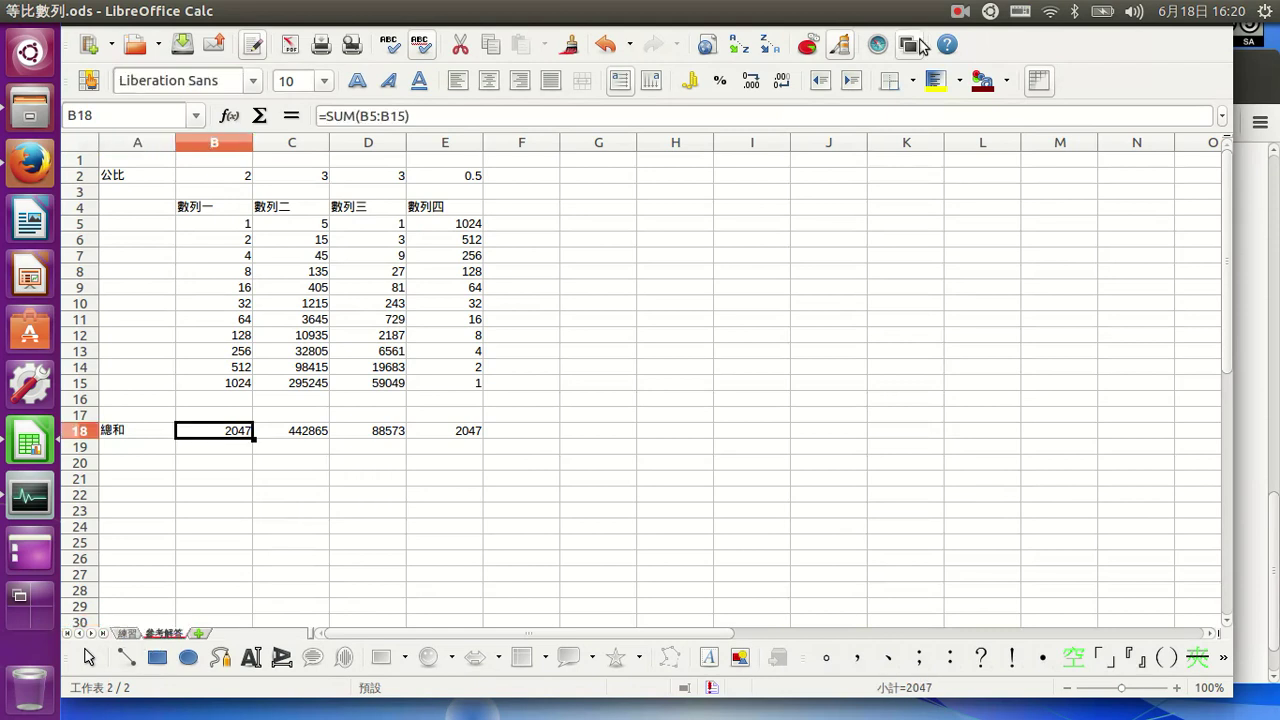